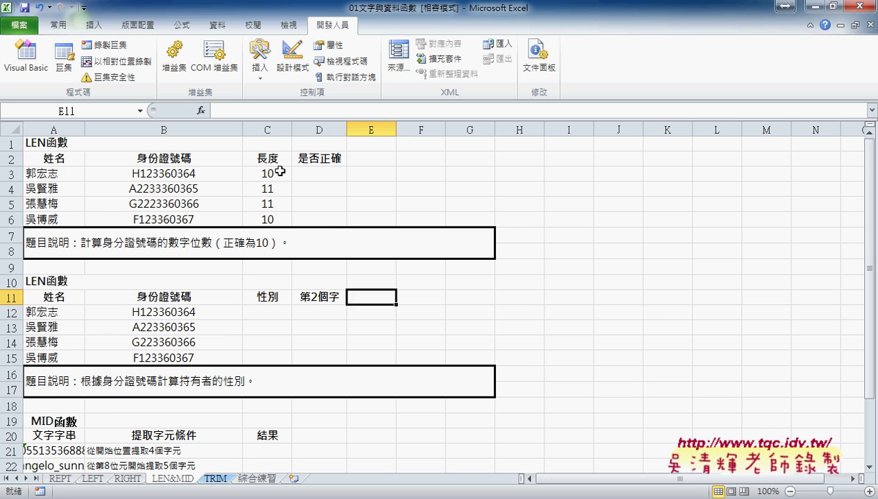
# - Select D3 and insert the IF function from the Logical (邏輯) category, opening its empty arguments
pyautogui.click(288, 174)
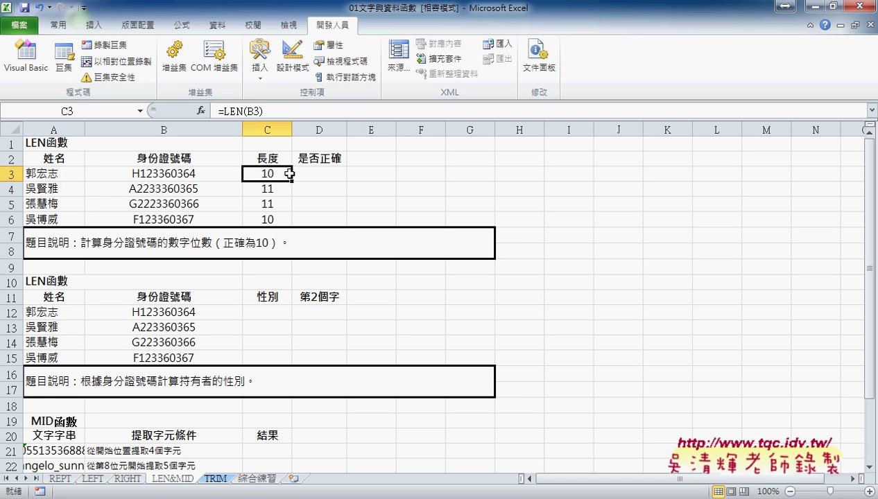
pyautogui.click(334, 177)
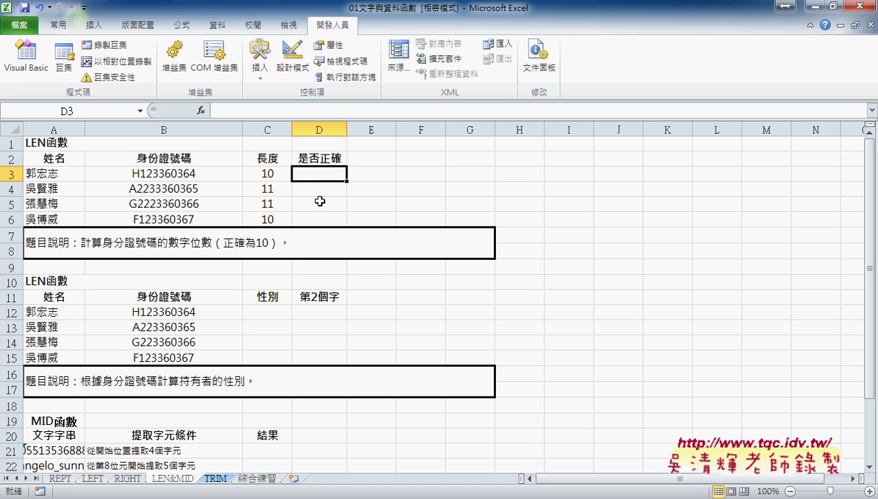
pyautogui.click(200, 111)
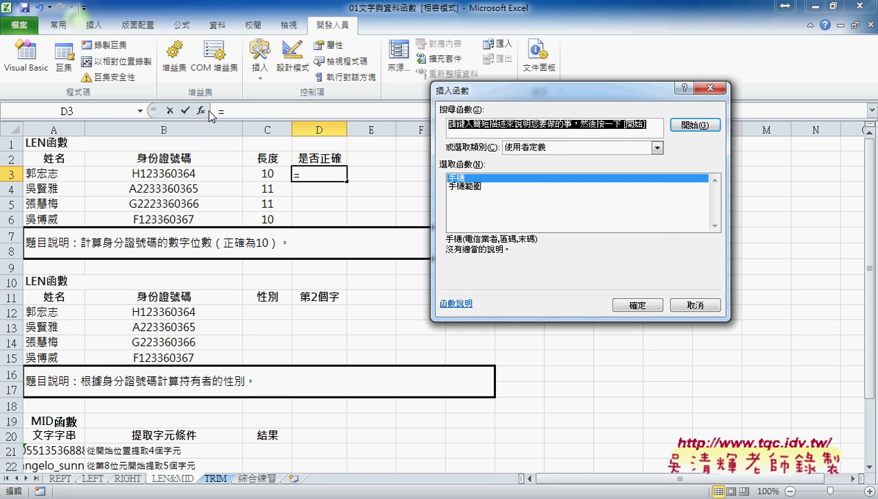
pyautogui.click(542, 147)
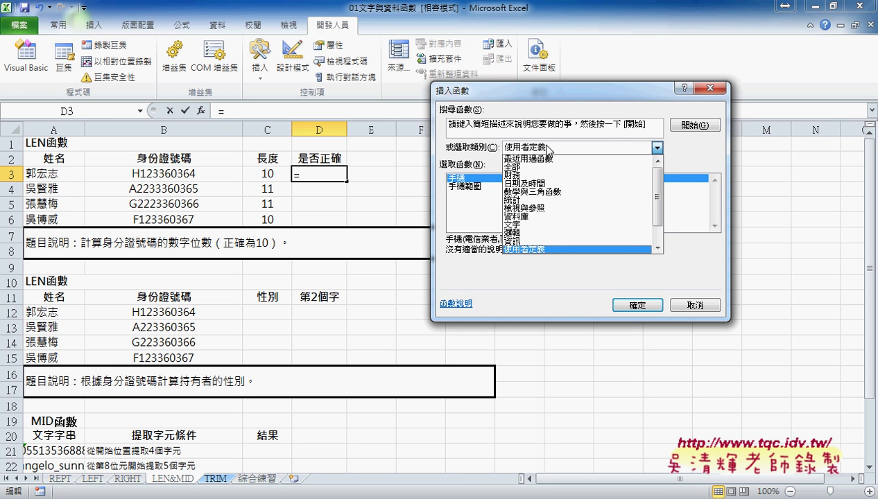
pyautogui.click(549, 227)
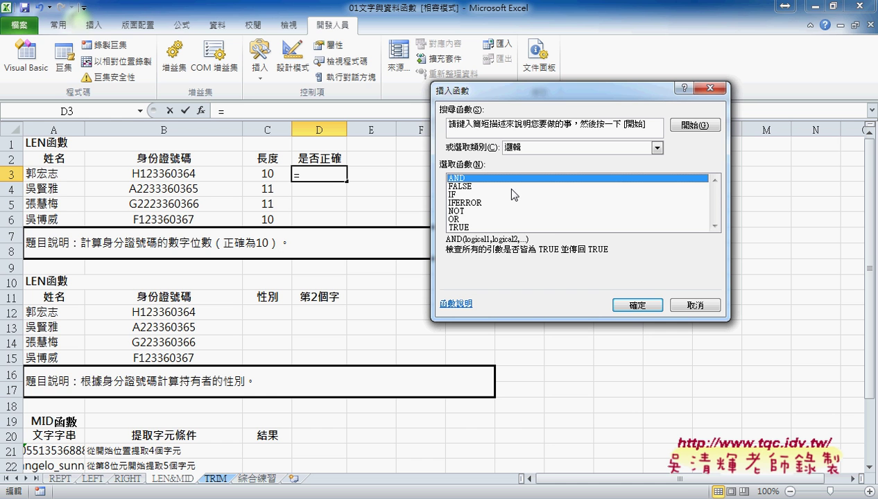
pyautogui.click(472, 195)
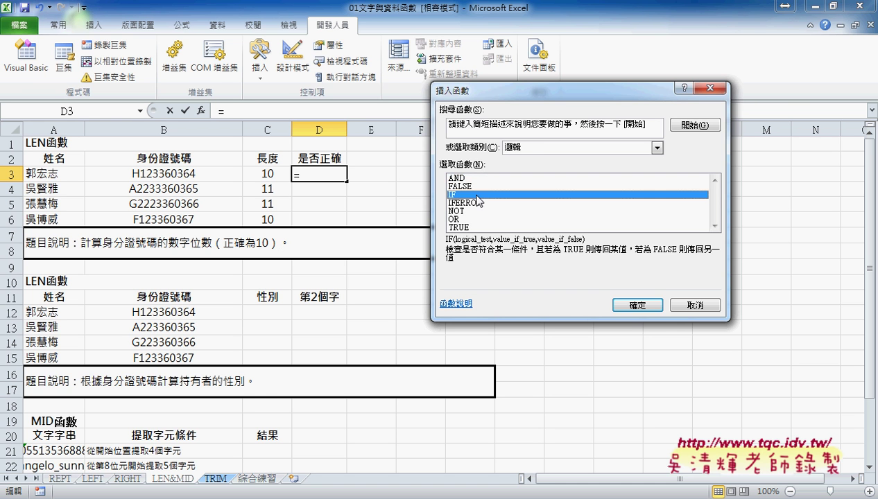
pyautogui.click(645, 307)
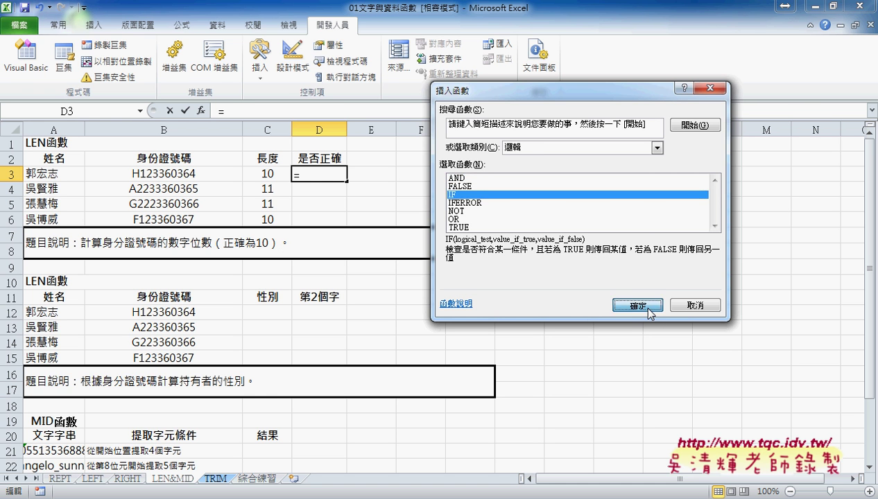
pyautogui.moveTo(566, 115); pyautogui.dragTo(609, 169)
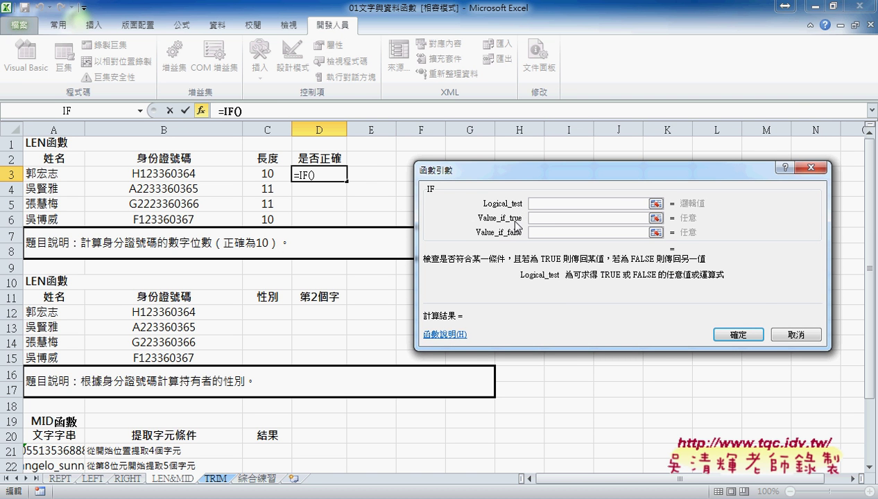
# - Set the IF logical test to C3=10
pyautogui.click(536, 220)
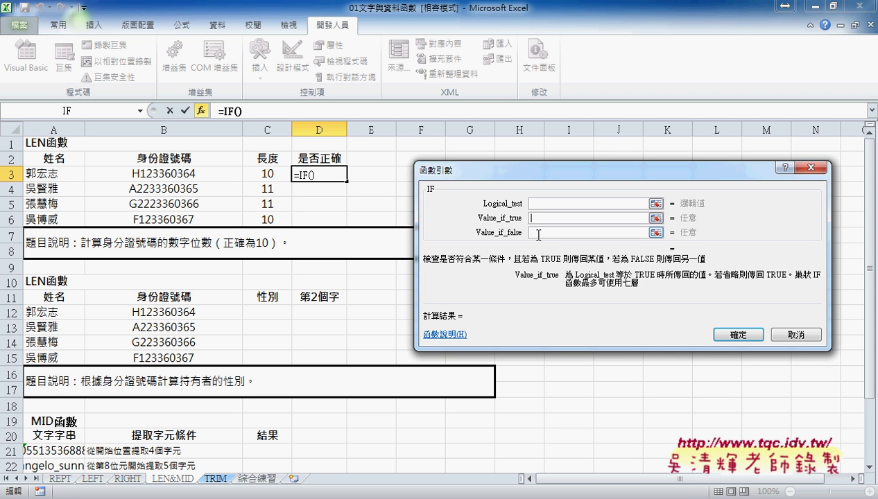
pyautogui.click(531, 203)
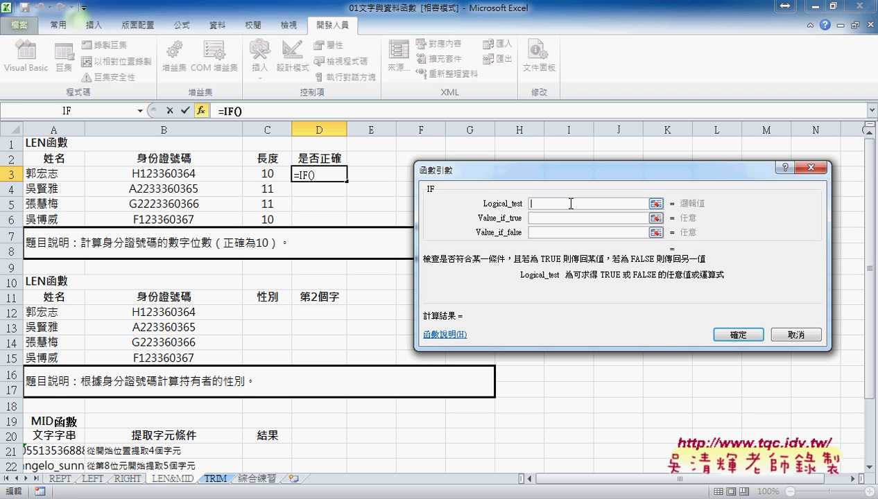
pyautogui.click(267, 174)
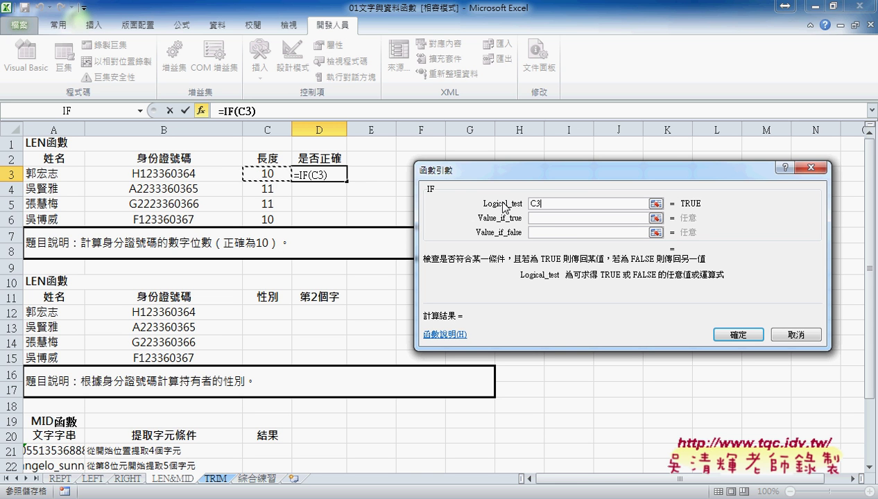
pyautogui.write('=1')
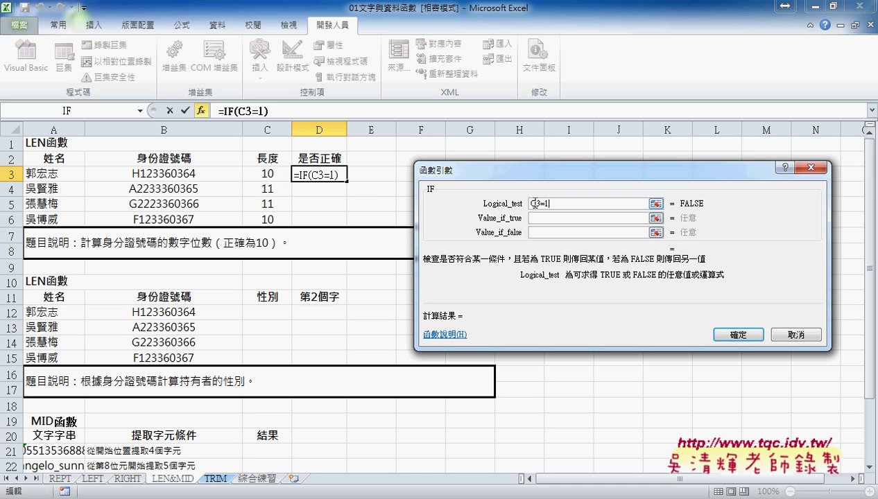
pyautogui.write('0')
pyautogui.moveTo(551, 203); pyautogui.dragTo(528, 204)
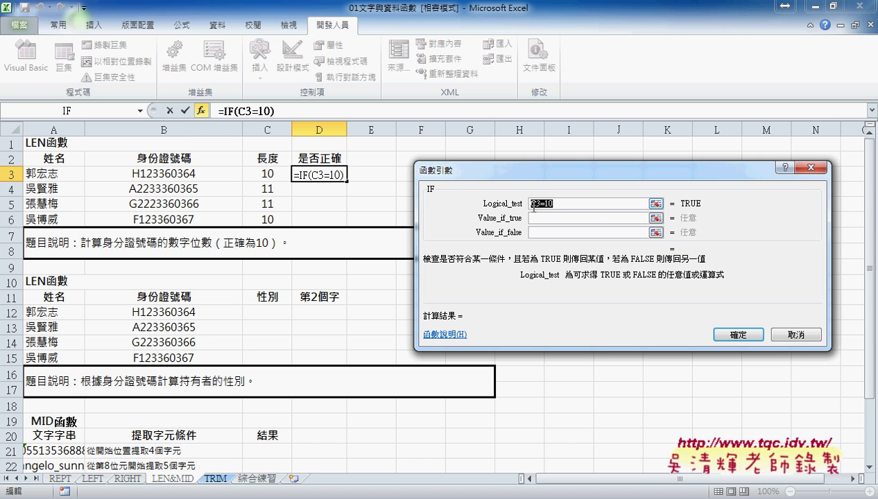
# - Enter "Y" as the true value and "N" as the false value, then confirm the formula
pyautogui.click(586, 219)
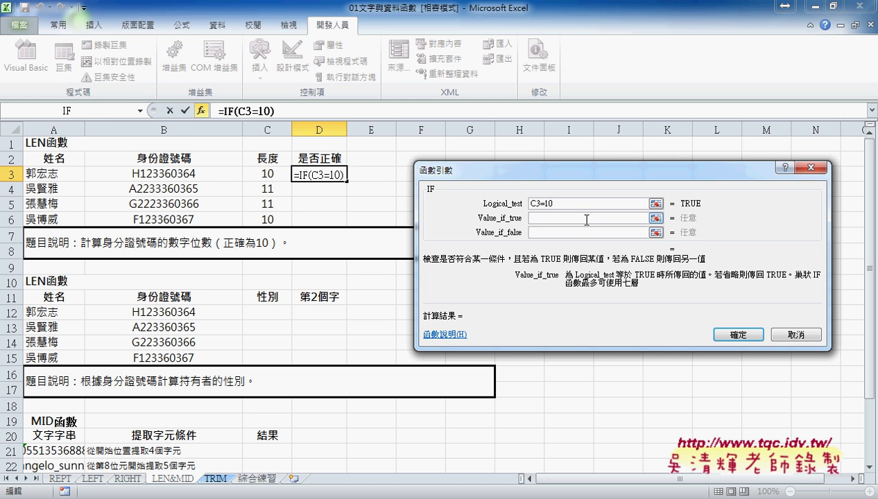
pyautogui.write('Y')
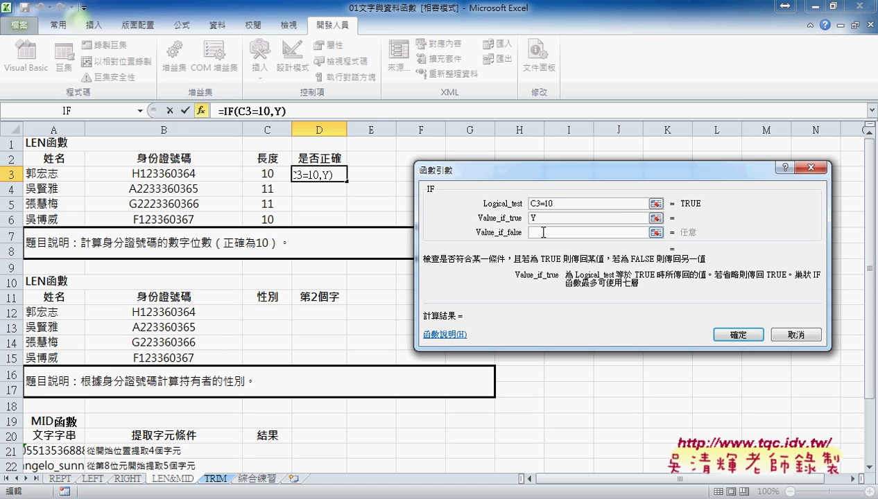
pyautogui.click(544, 232)
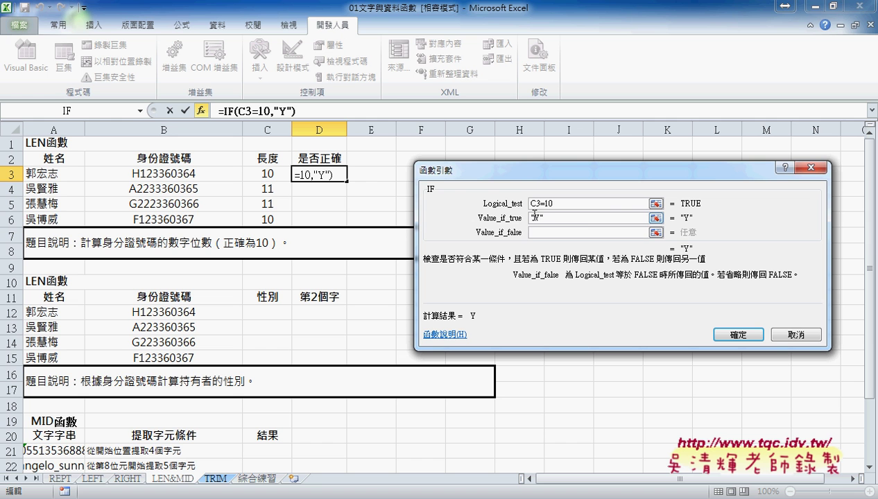
pyautogui.click(566, 218)
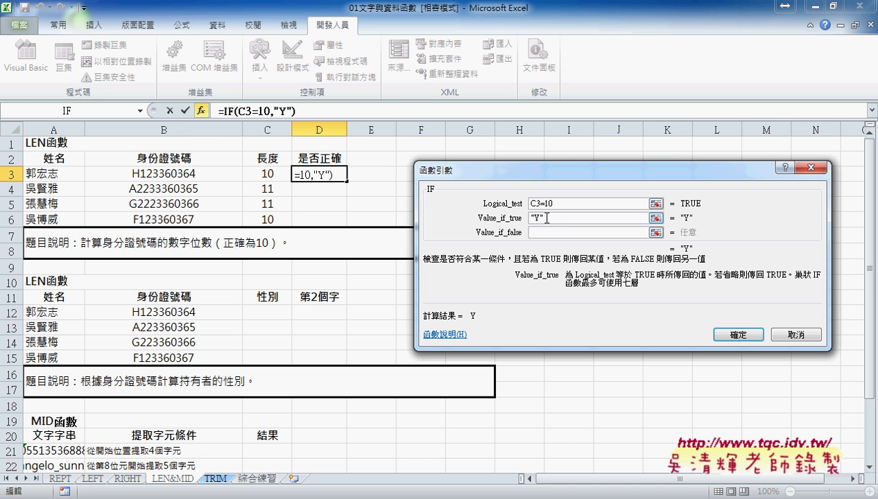
pyautogui.moveTo(541, 217); pyautogui.dragTo(523, 218)
pyautogui.click(563, 233)
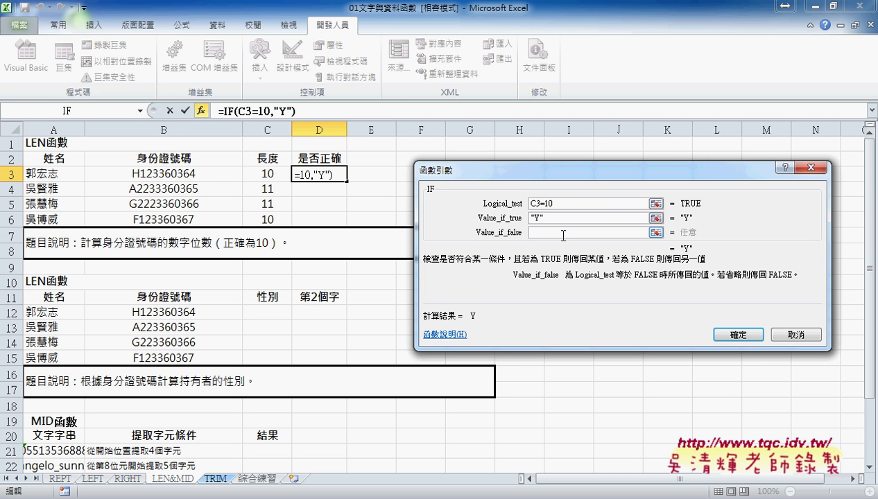
pyautogui.write('N')
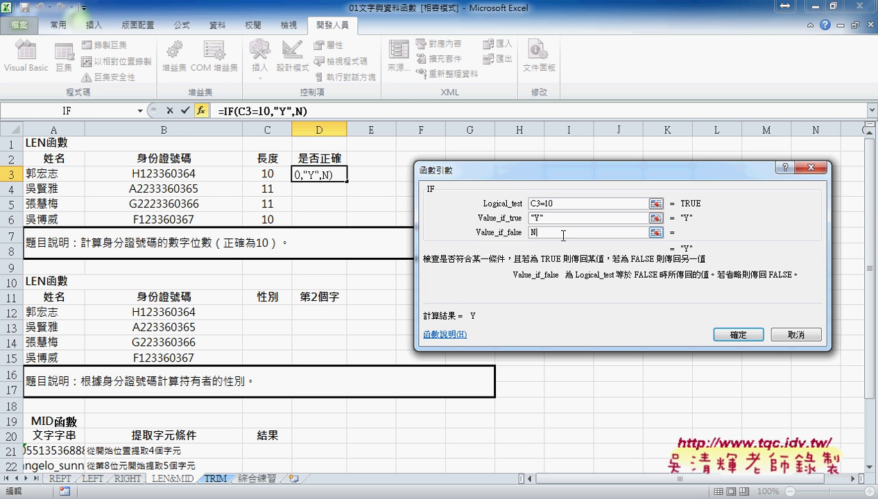
pyautogui.click(559, 219)
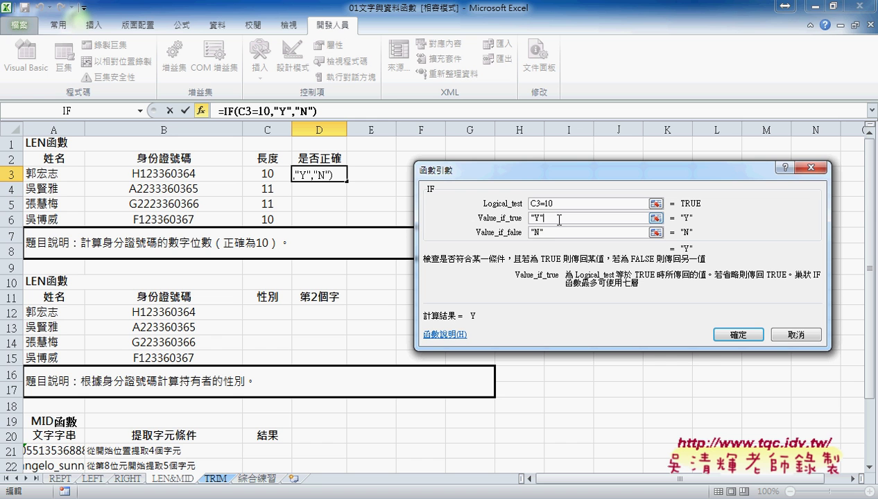
pyautogui.press('Tab')
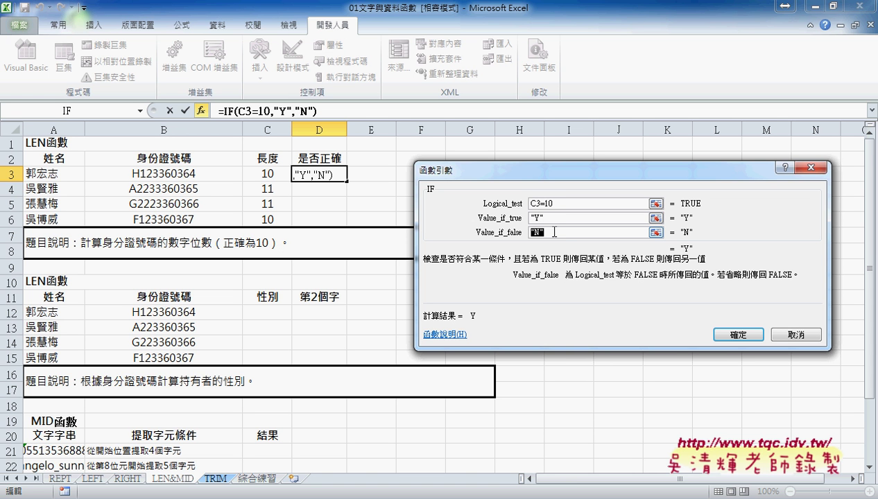
pyautogui.click(571, 234)
pyautogui.click(737, 335)
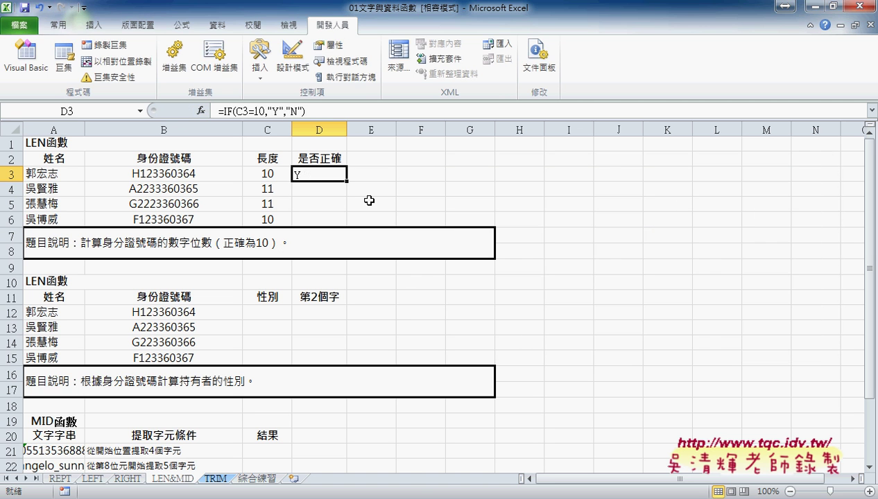
# - Centre D3's result and fill the check down to D6, giving N, N and Y
pyautogui.click(58, 25)
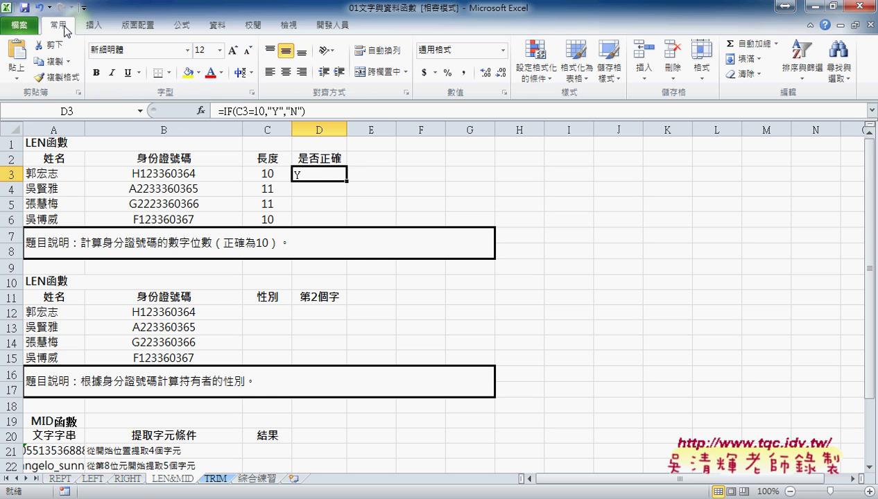
pyautogui.click(285, 71)
pyautogui.moveTo(347, 181); pyautogui.dragTo(347, 222)
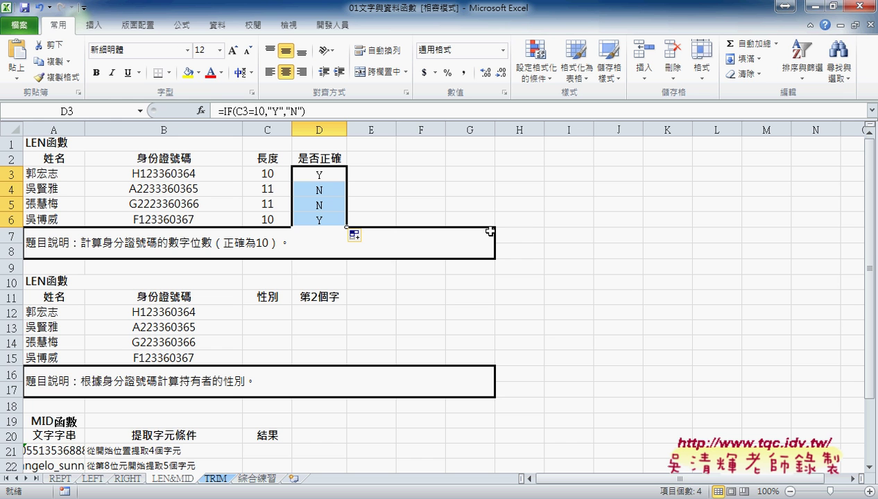
# - Compare the IF formula in D3 with the LEN formula in C3 and reselect D3
pyautogui.click(319, 175)
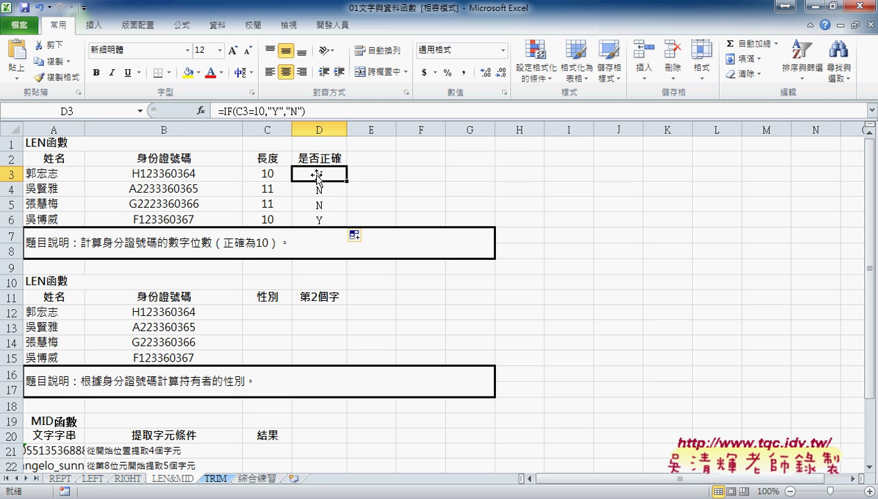
pyautogui.click(260, 174)
pyautogui.click(326, 174)
pyautogui.click(275, 175)
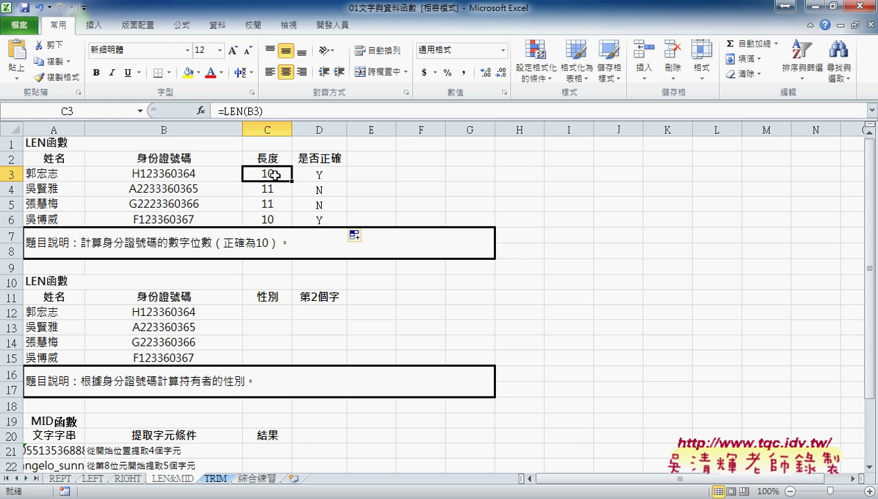
pyautogui.click(320, 174)
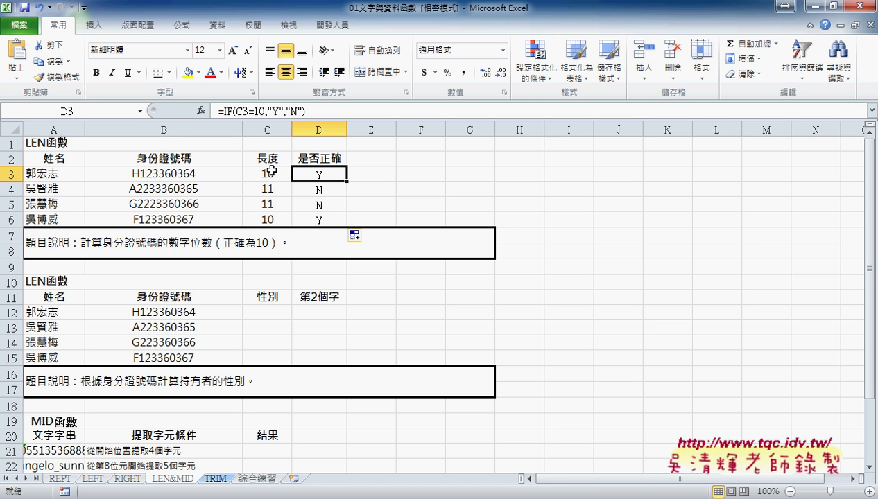
pyautogui.click(267, 130)
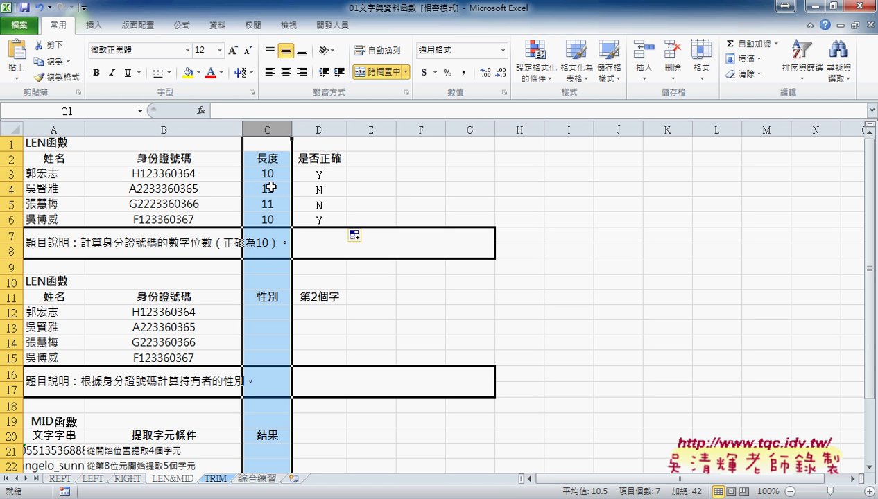
pyautogui.click(316, 175)
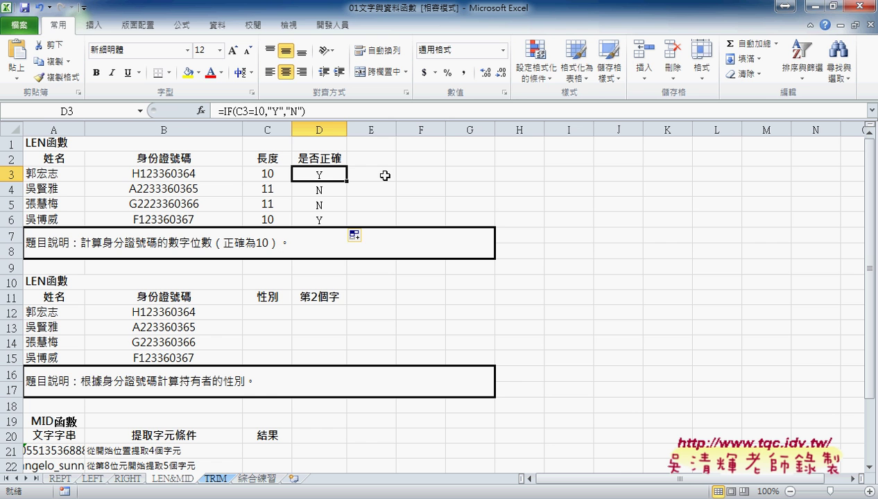
# - Review D3's IF arguments (C3=10, "Y", "N"), confirm them, then select C3's =LEN(B3) formula
pyautogui.click(225, 111)
pyautogui.click(201, 111)
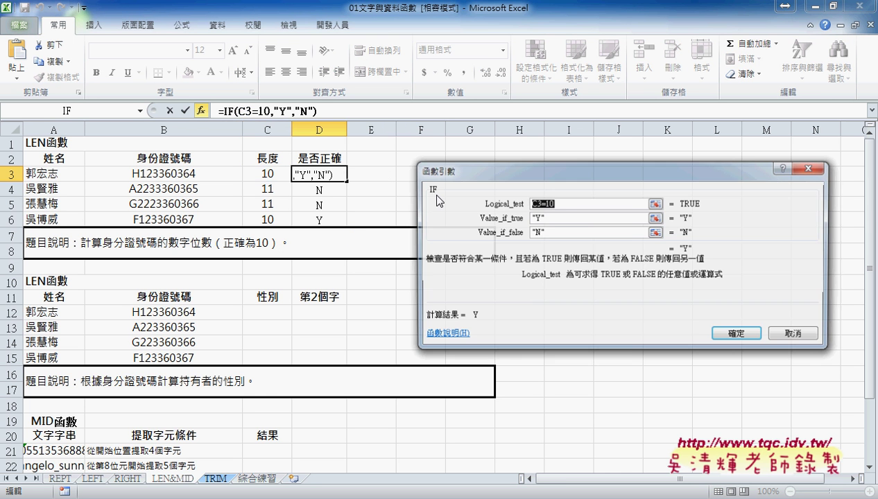
pyautogui.click(548, 203)
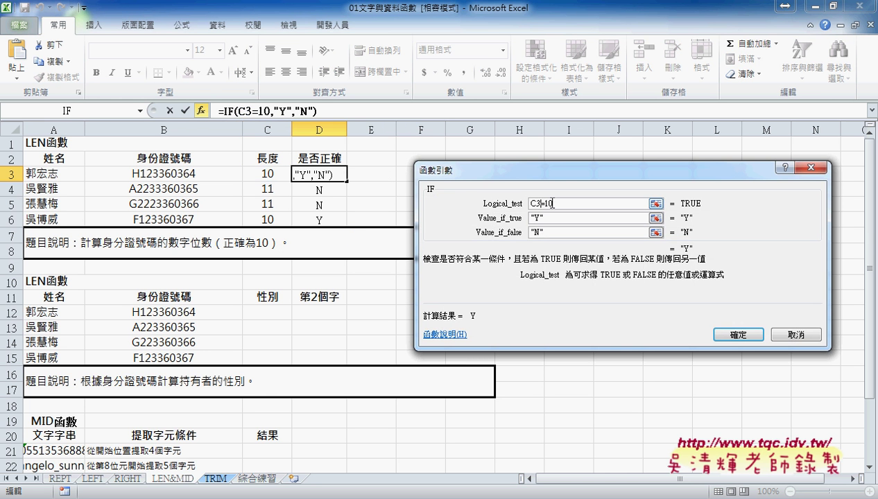
pyautogui.doubleClick(538, 203)
pyautogui.click(798, 331)
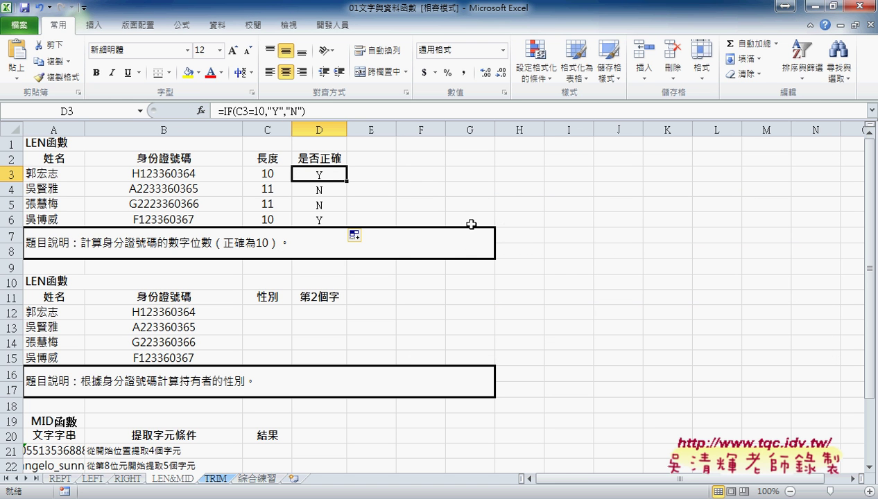
pyautogui.click(274, 176)
# - Highlight the LEN(B3) text of C3's formula in the formula bar
pyautogui.click(266, 111)
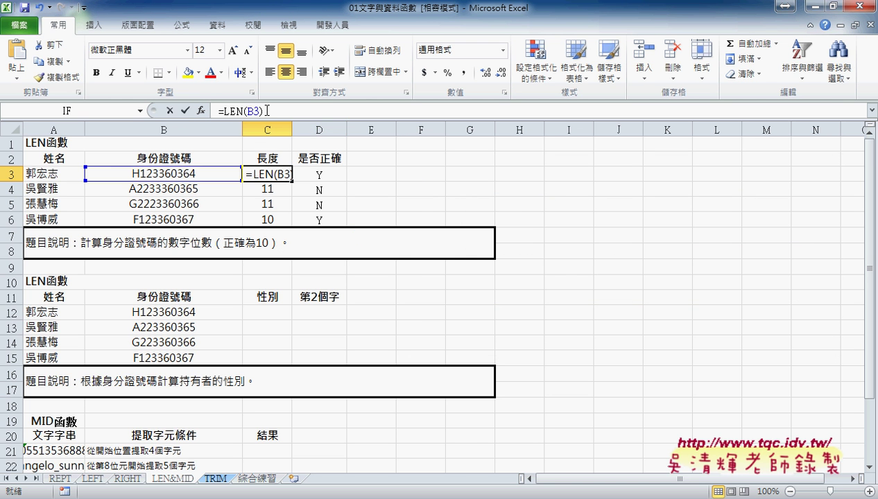
pyautogui.moveTo(266, 111); pyautogui.dragTo(224, 111)
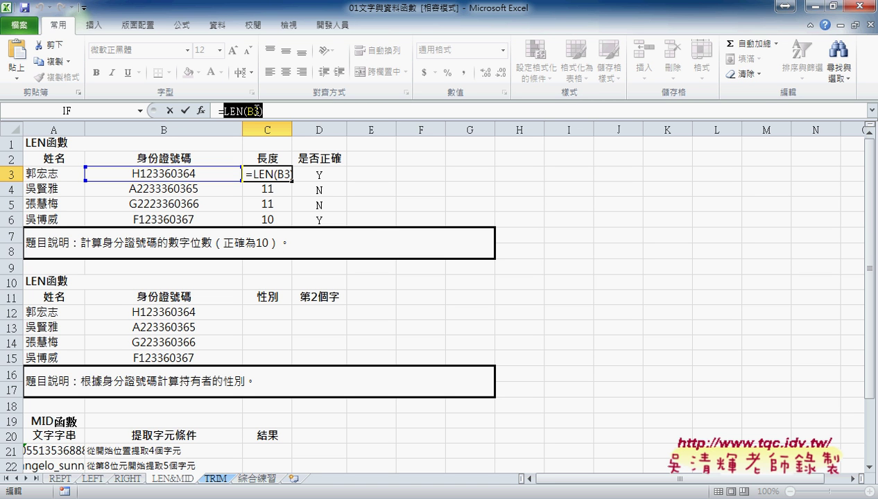
# - Copy LEN(B3) and paste it over C3 in D3's formula, giving =IF(LEN(B3)=10,"Y","N")
pyautogui.rightClick(255, 110)
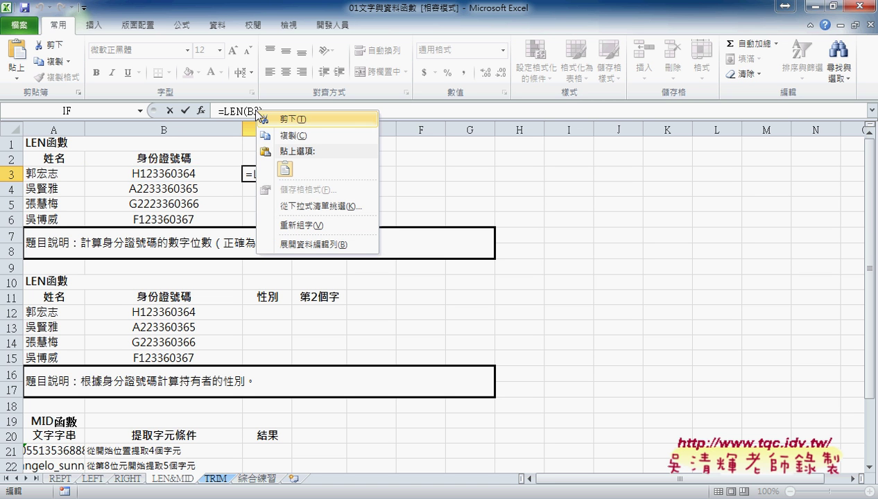
pyautogui.click(303, 137)
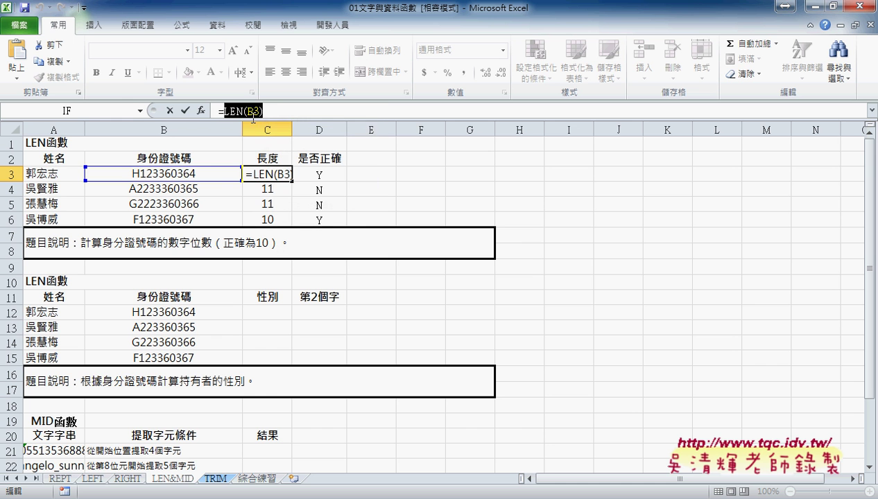
pyautogui.click(185, 112)
pyautogui.click(326, 173)
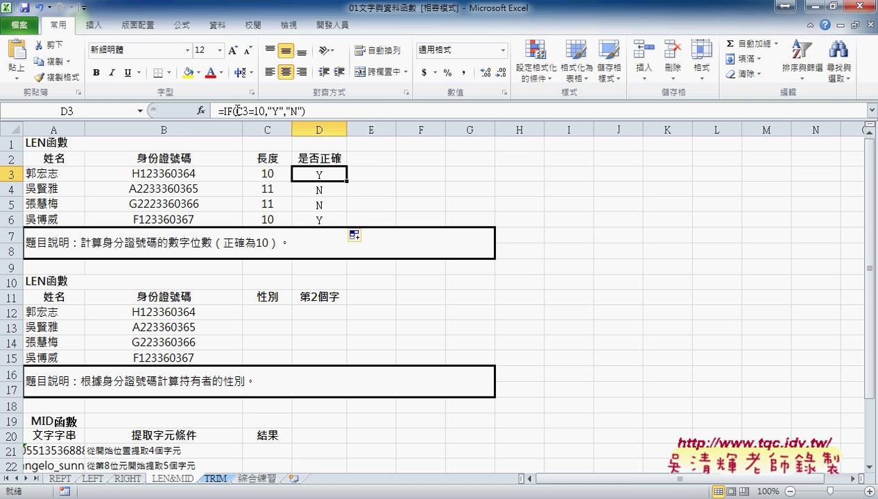
pyautogui.doubleClick(237, 111)
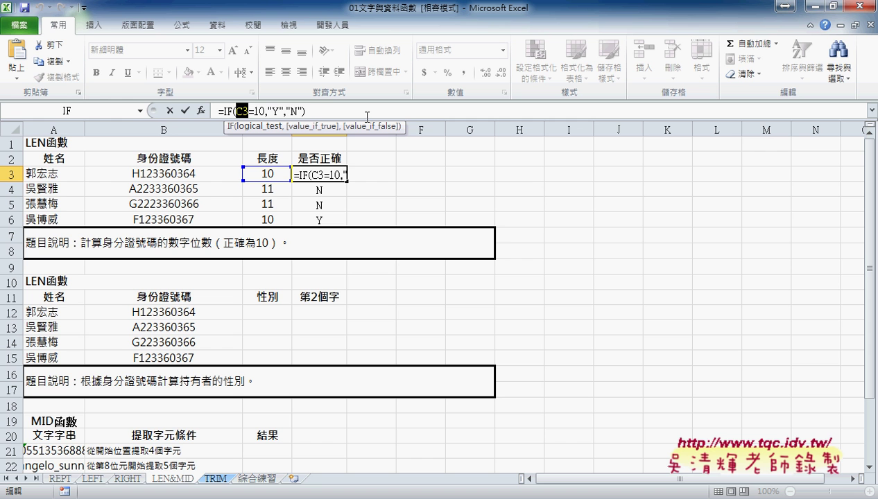
pyautogui.hotkey('ctrl', 'v')
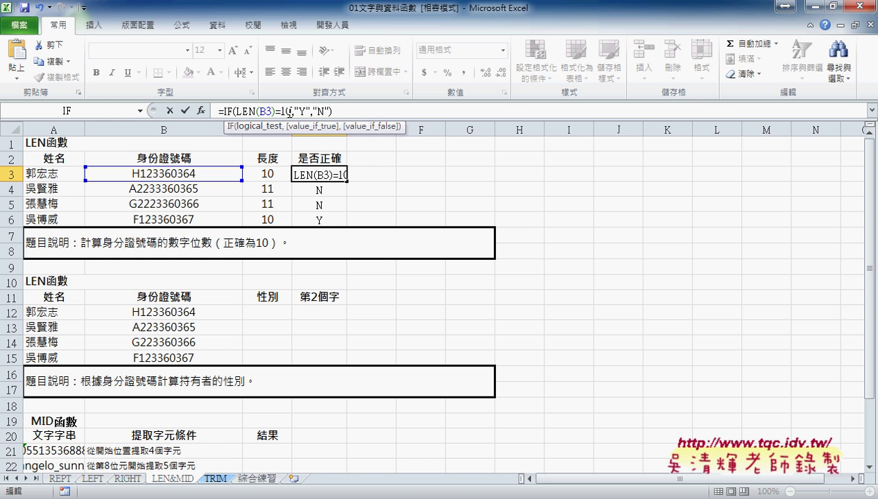
pyautogui.click(185, 111)
# - Fill D3's revised check down through D6
pyautogui.click(350, 175)
pyautogui.click(341, 178)
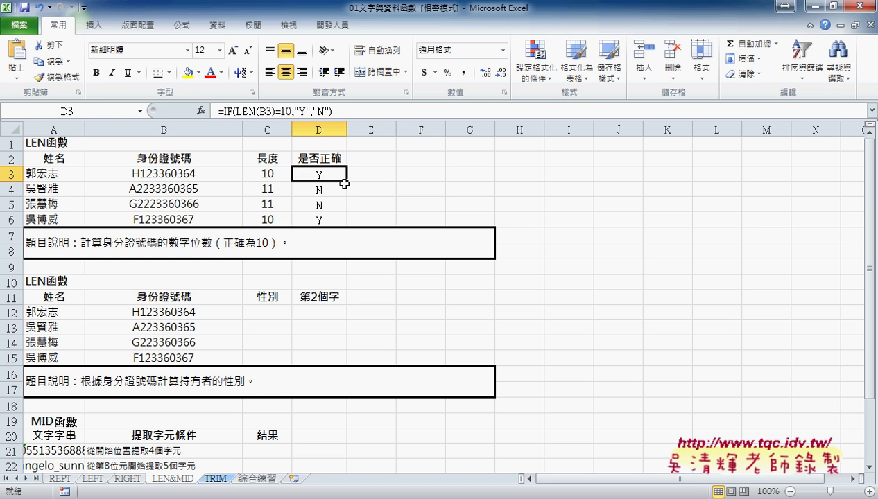
pyautogui.moveTo(345, 195); pyautogui.dragTo(342, 221)
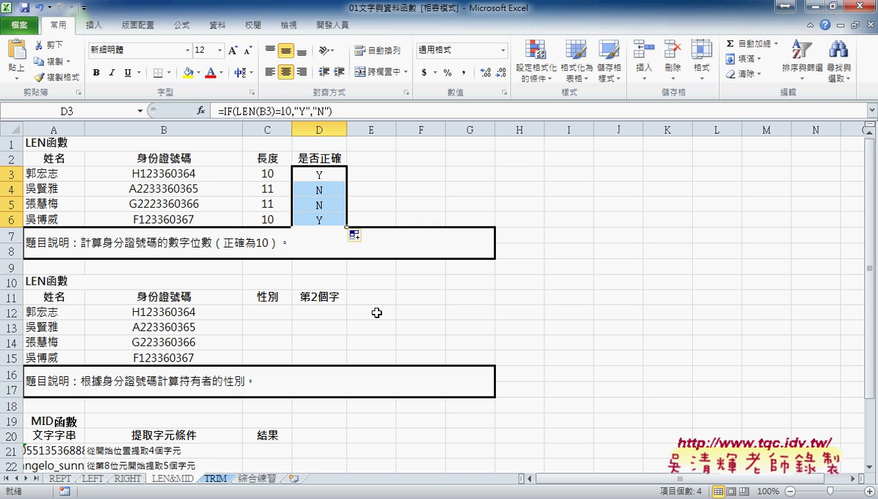
# - Scroll down to the gender table, check B12's ID number, and select D12
pyautogui.click(265, 174)
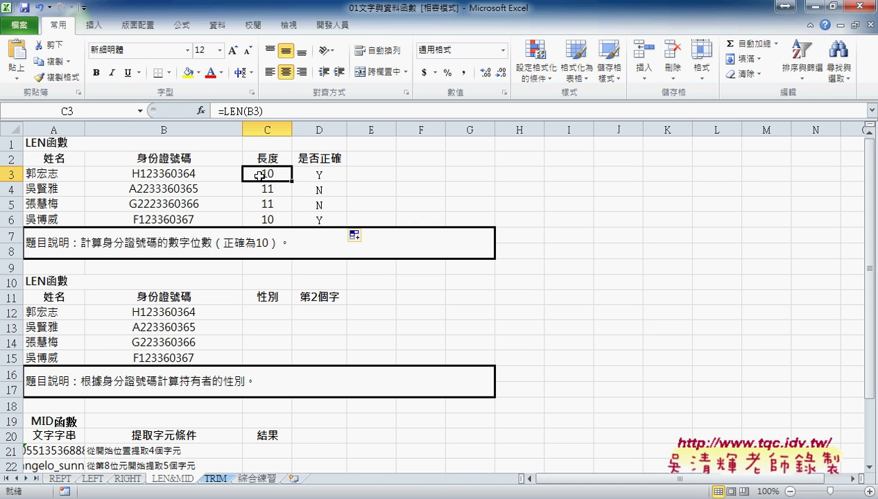
pyautogui.click(328, 174)
pyautogui.click(328, 312)
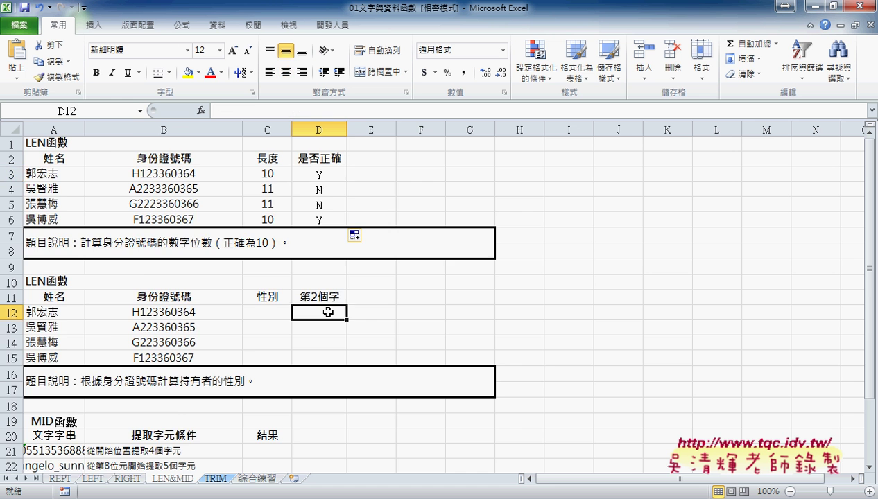
pyautogui.scroll(-1, 328, 313)
pyautogui.scroll(-1, 328, 313)
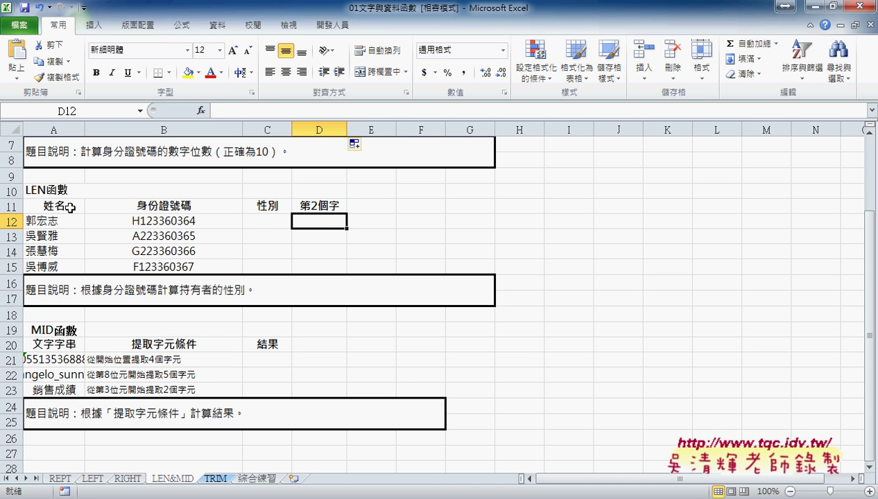
pyautogui.click(248, 225)
pyautogui.click(174, 222)
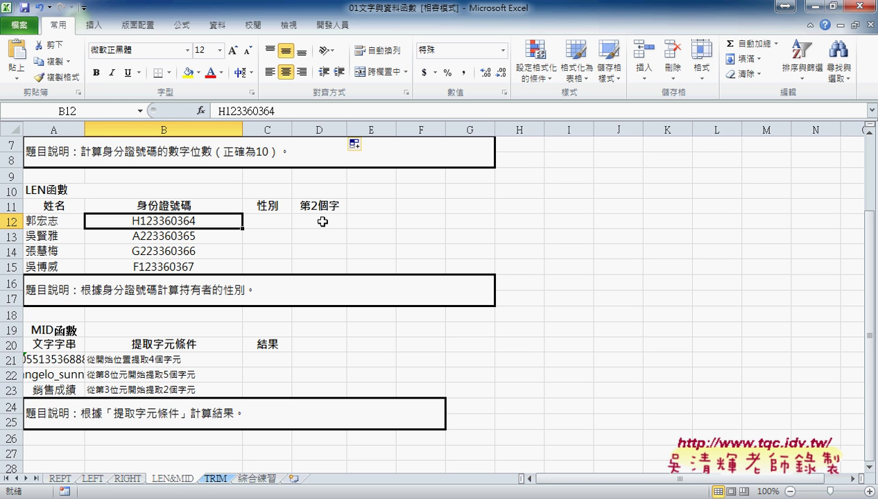
pyautogui.click(265, 220)
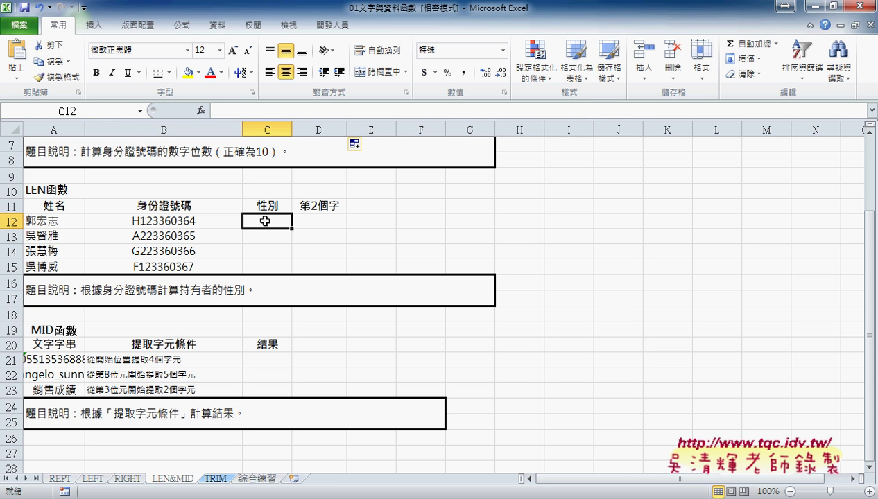
pyautogui.click(323, 220)
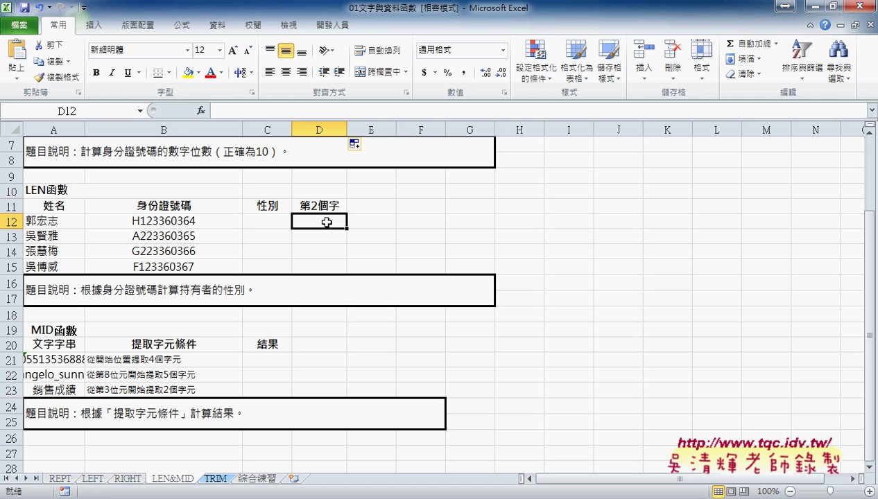
# - Insert MID into D12 from the Text (文字) category, leaving its three arguments empty
pyautogui.click(201, 111)
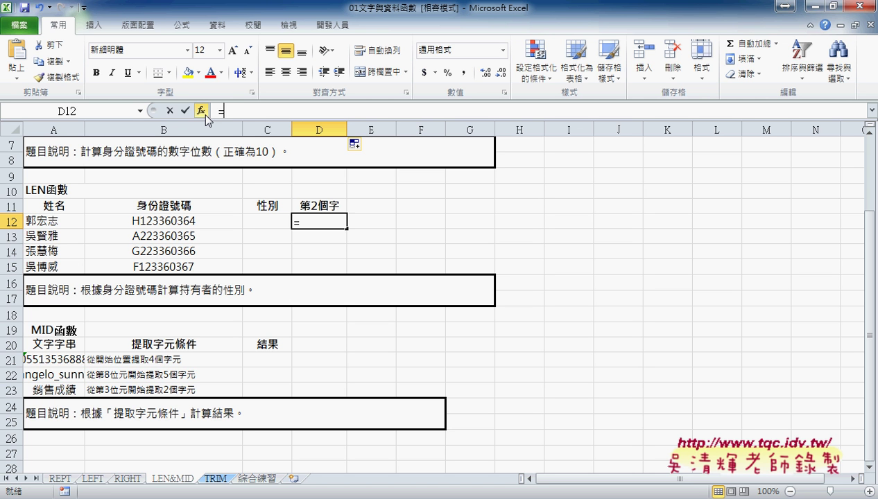
pyautogui.click(555, 202)
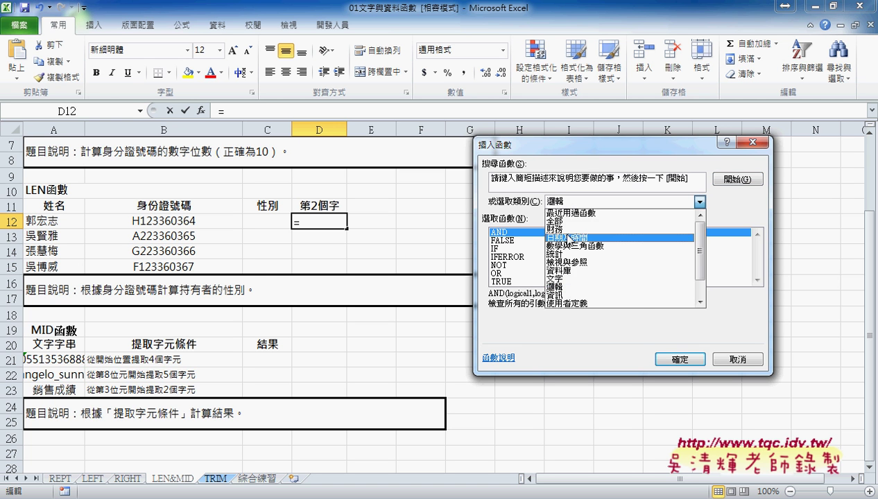
pyautogui.click(567, 281)
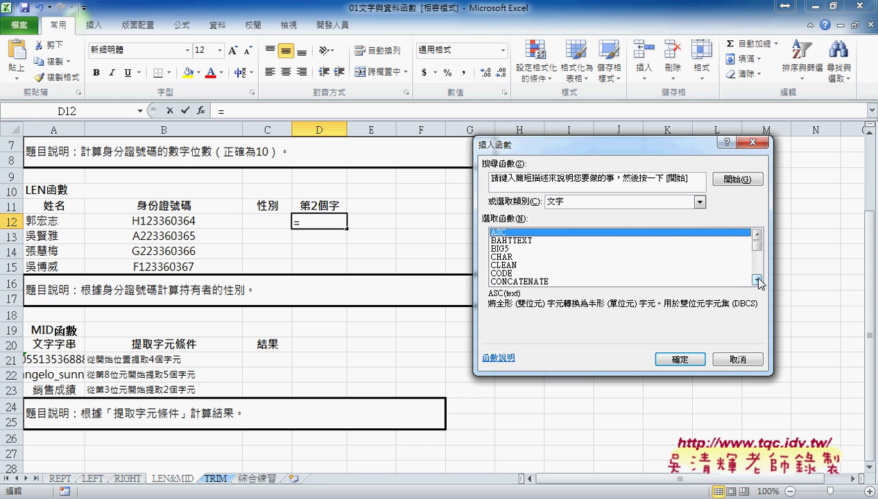
pyautogui.click(758, 279)
pyautogui.click(758, 279)
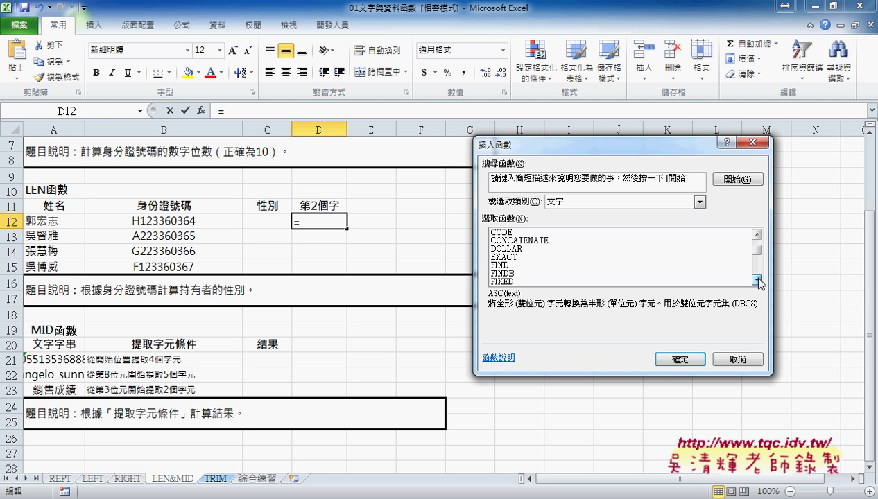
pyautogui.click(757, 279)
pyautogui.click(758, 279)
pyautogui.click(758, 279)
pyautogui.click(758, 279)
pyautogui.click(758, 279)
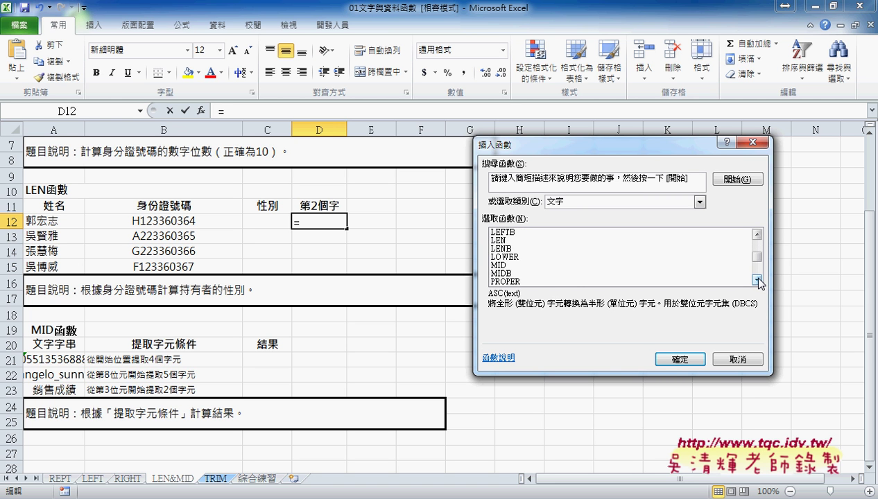
pyautogui.click(565, 266)
pyautogui.click(682, 360)
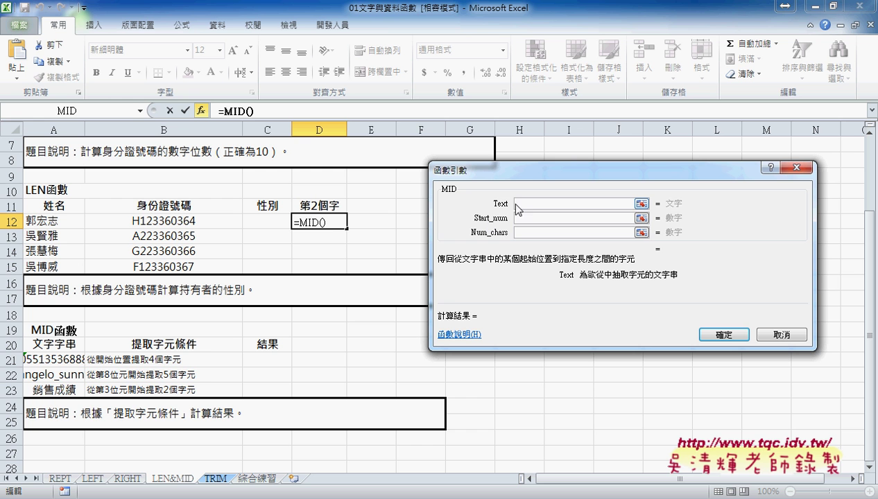
# - Set MID's arguments to B12, start 2, length 1, and confirm =MID(B12,2,1)
pyautogui.click(158, 220)
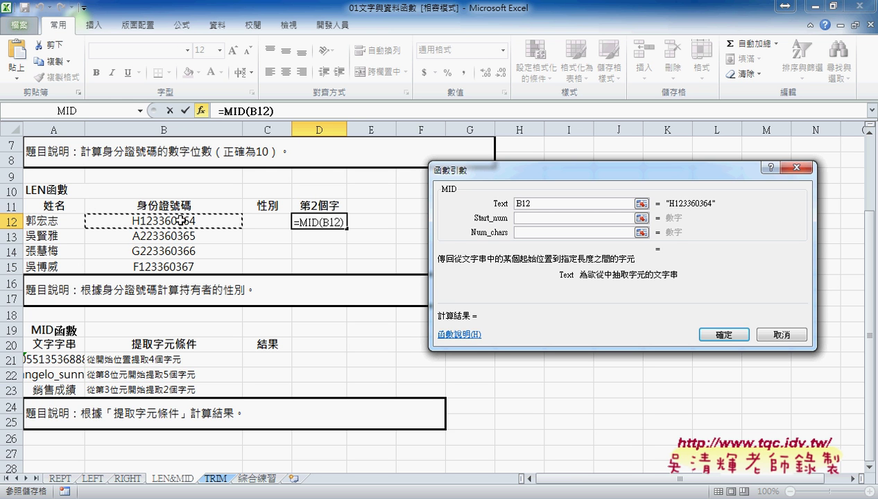
pyautogui.click(519, 235)
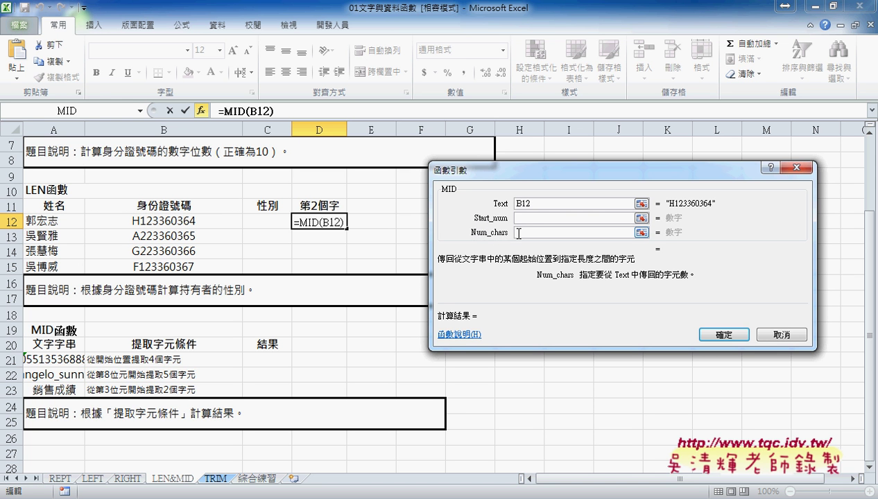
pyautogui.write('1')
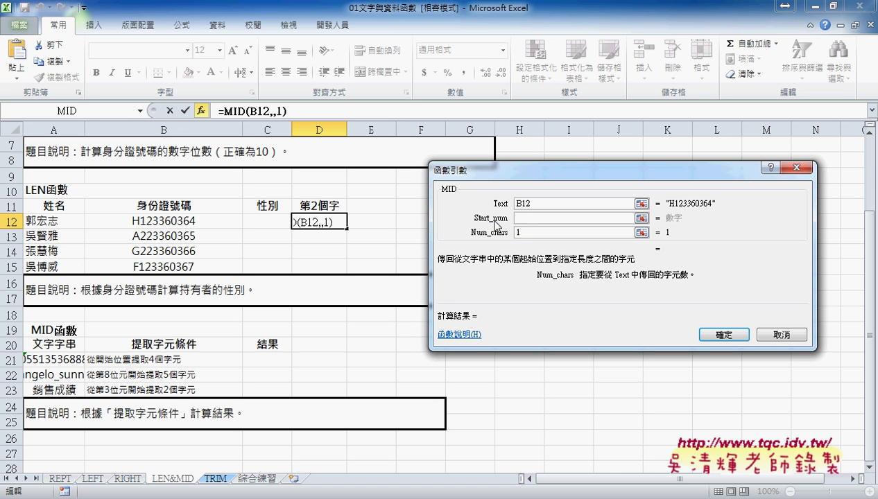
pyautogui.click(523, 220)
pyautogui.write('2')
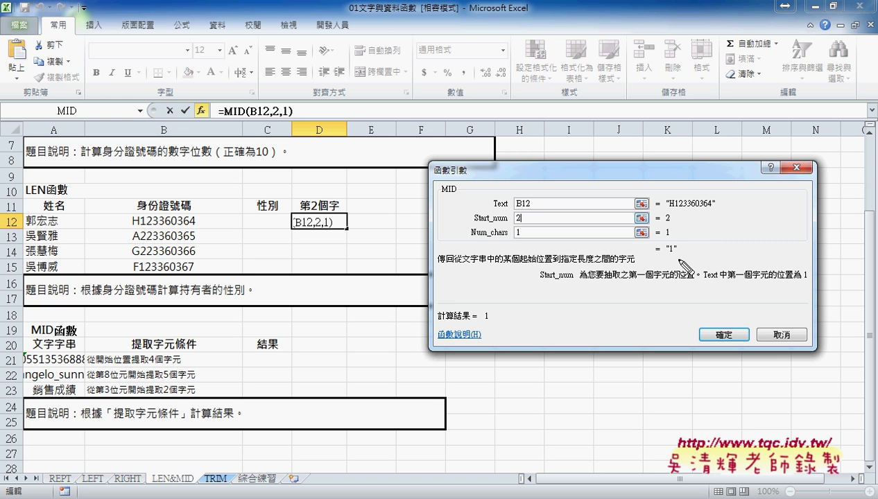
pyautogui.moveTo(678, 262); pyautogui.dragTo(694, 262)
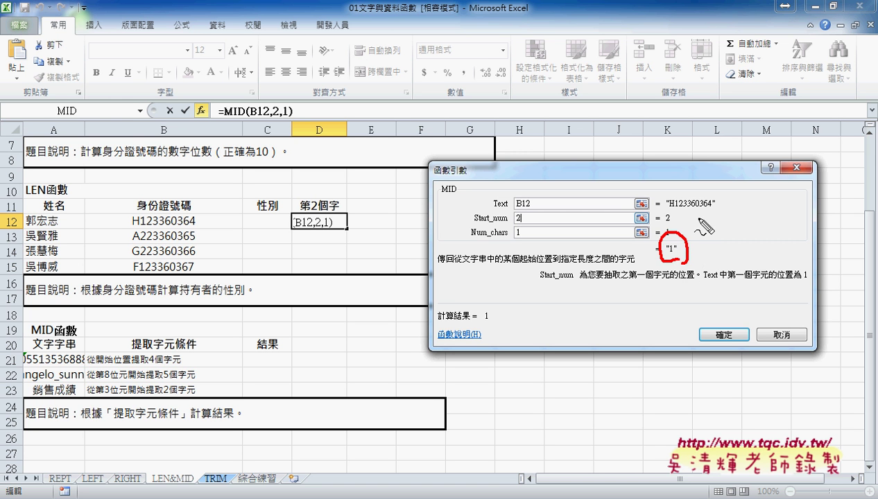
pyautogui.moveTo(666, 208); pyautogui.dragTo(714, 208)
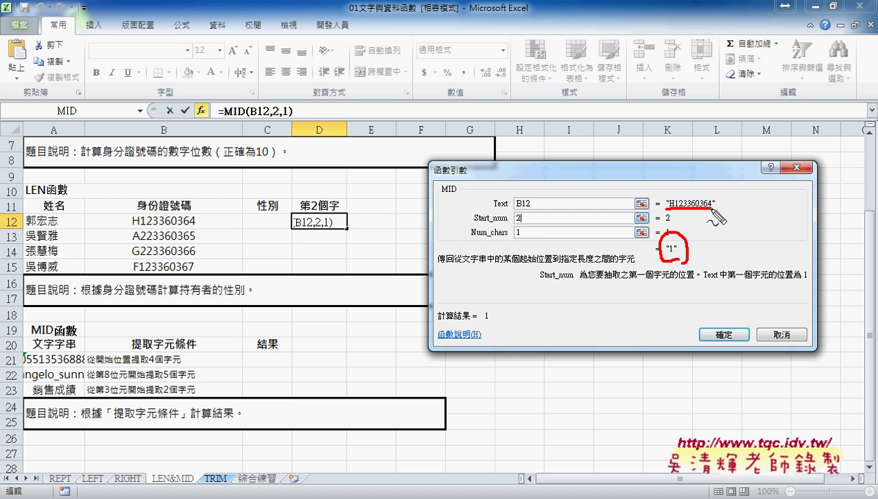
pyautogui.moveTo(138, 228); pyautogui.dragTo(143, 227)
pyautogui.press('Escape')
pyautogui.hotkey('ctrl', '2')
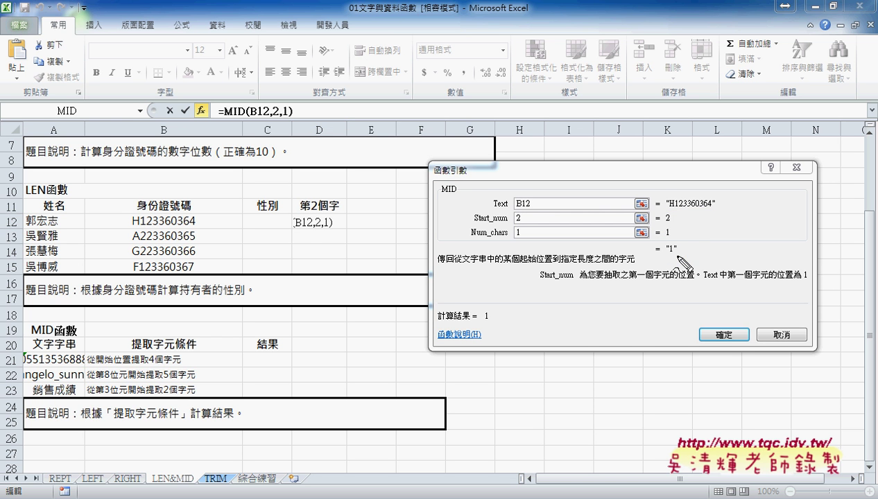
pyautogui.moveTo(677, 256)
pyautogui.mouseDown()
pyautogui.moveTo(665, 238)
pyautogui.moveTo(674, 258)
pyautogui.mouseUp()
pyautogui.moveTo(666, 257)
pyautogui.mouseDown()
pyautogui.moveTo(681, 237)
pyautogui.moveTo(680, 261)
pyautogui.mouseUp()
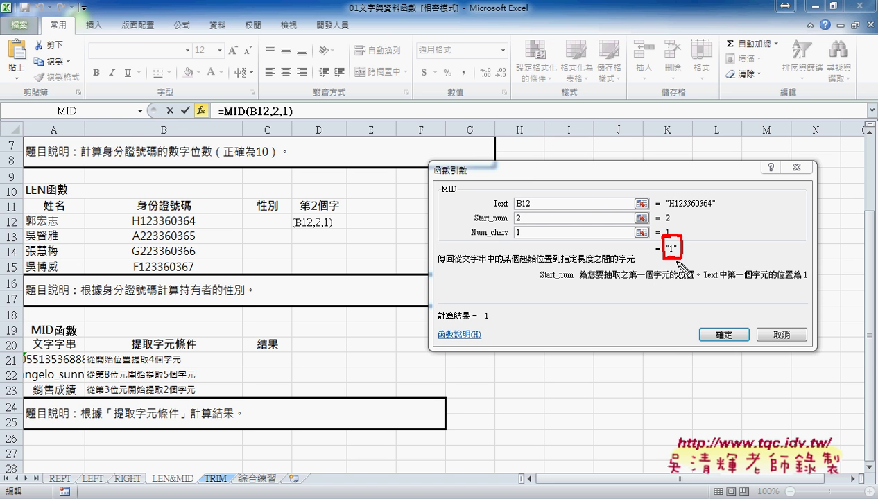
pyautogui.click(719, 336)
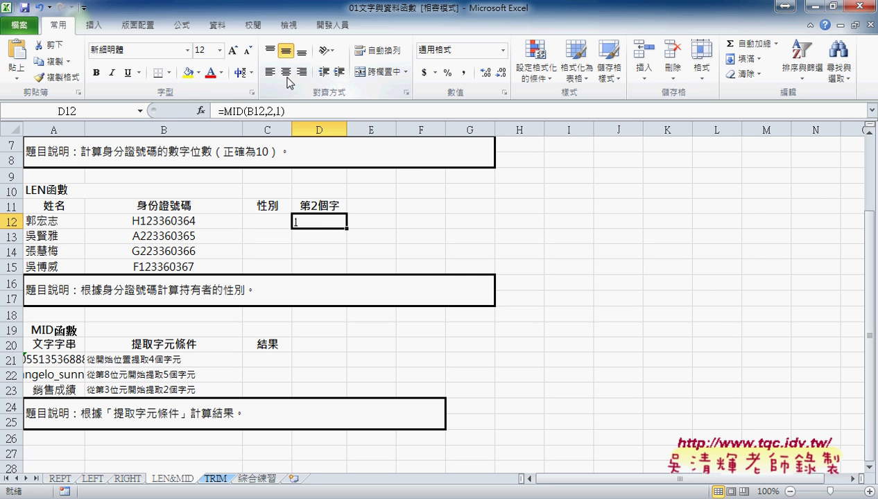
# - Centre D12 and fill the MID formula down to D15, showing 1, 2, 2, 1
pyautogui.click(286, 72)
pyautogui.moveTo(345, 228); pyautogui.dragTo(351, 272)
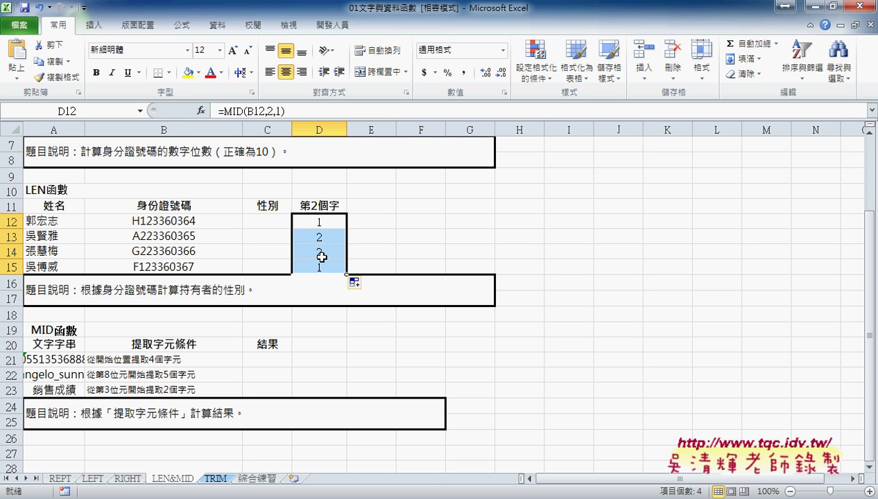
pyautogui.click(280, 222)
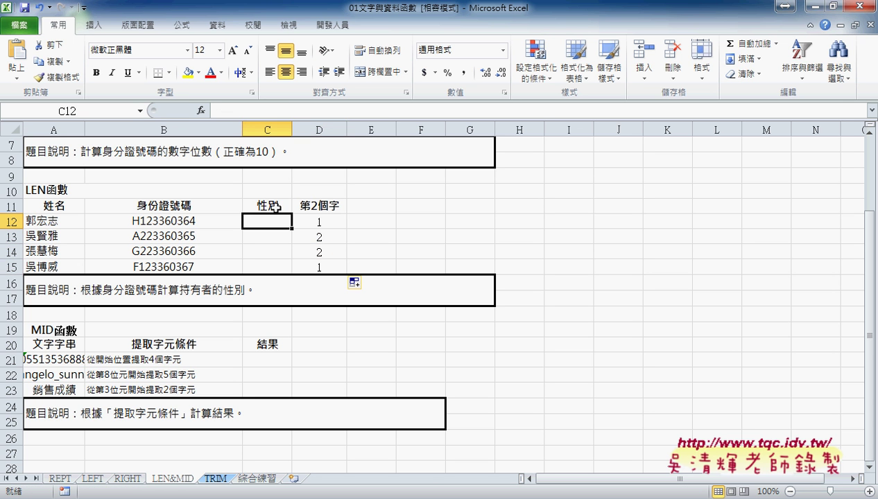
# - Insert the IF function into C12, cancelling an accidental AND insertion first
pyautogui.click(200, 111)
pyautogui.click(567, 202)
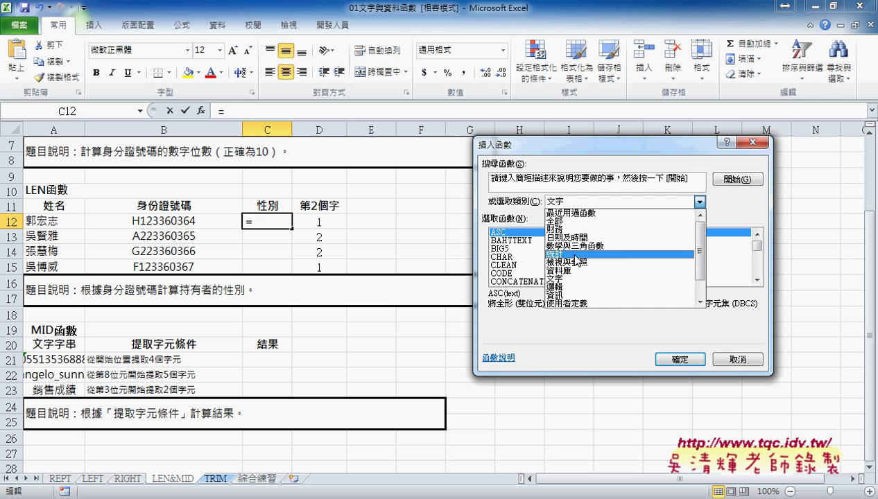
pyautogui.click(577, 287)
pyautogui.click(680, 359)
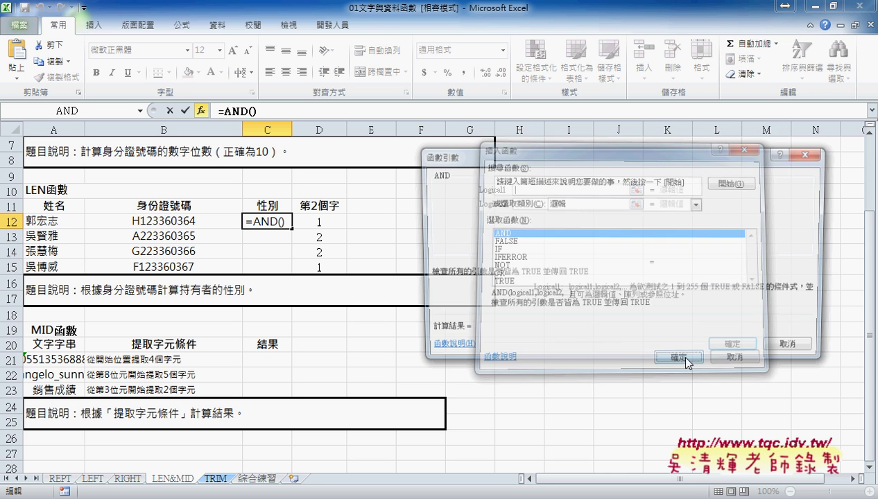
pyautogui.click(795, 349)
pyautogui.click(200, 111)
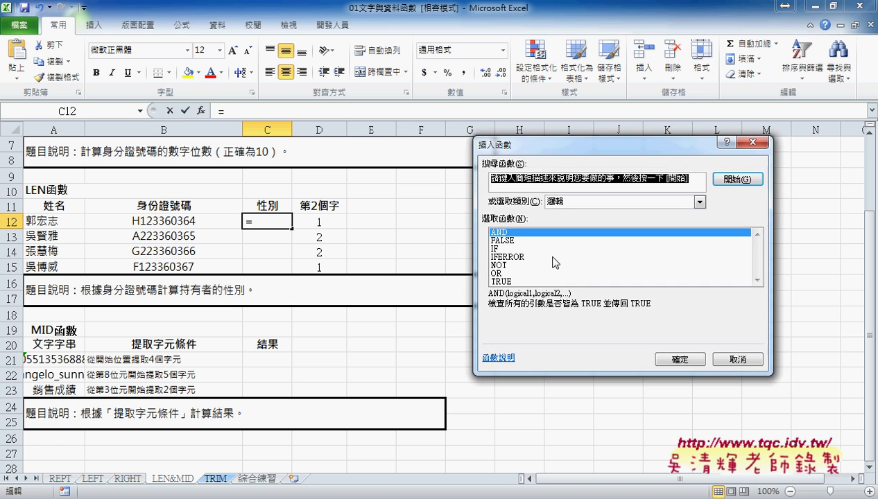
pyautogui.click(503, 248)
pyautogui.click(680, 360)
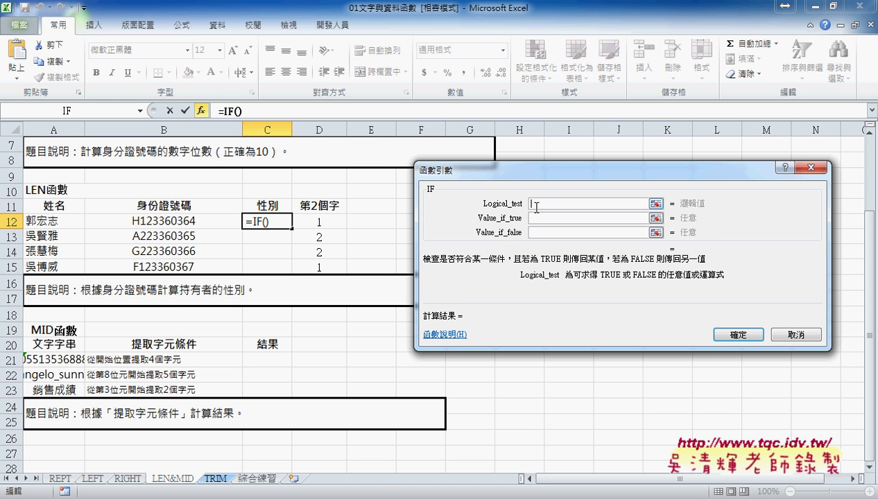
# - Set the IF condition to D12="1"
pyautogui.click(323, 223)
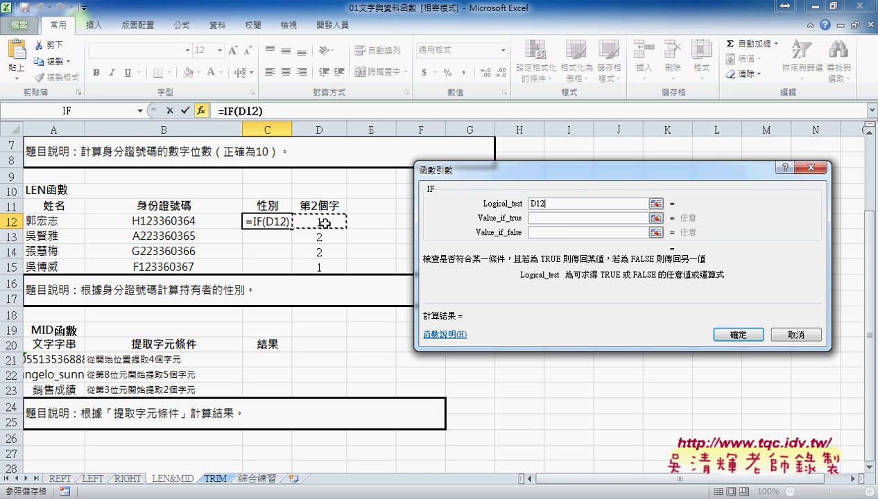
pyautogui.write('=1')
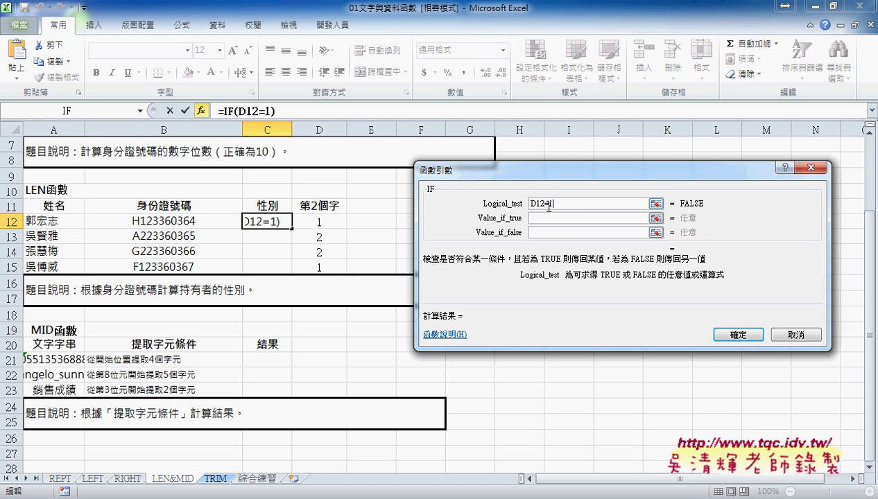
pyautogui.moveTo(549, 206); pyautogui.dragTo(556, 207)
pyautogui.click(600, 207)
pyautogui.write('"1')
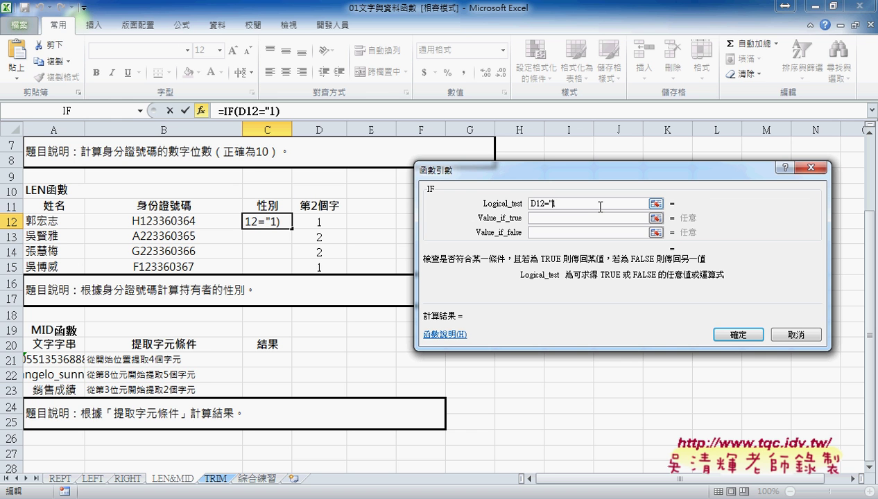
pyautogui.write('"')
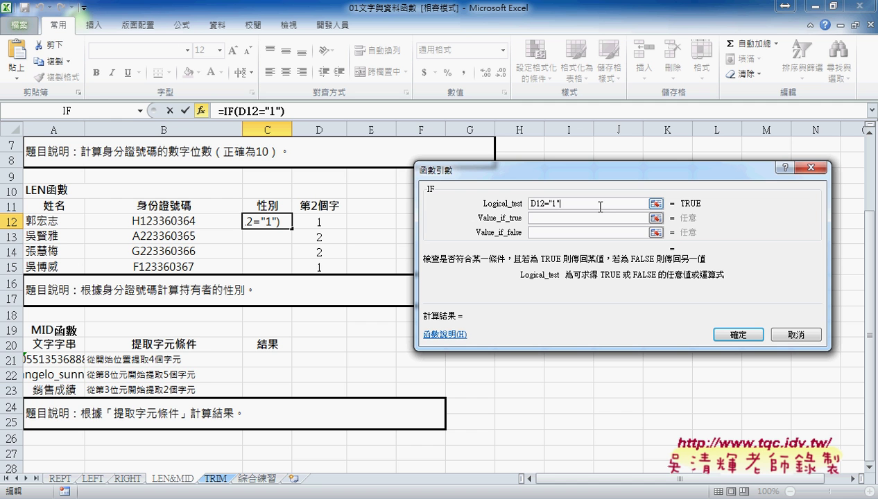
# - Use 男 as the true value and 女 as the false value, confirm, and fill down to C15
pyautogui.click(592, 217)
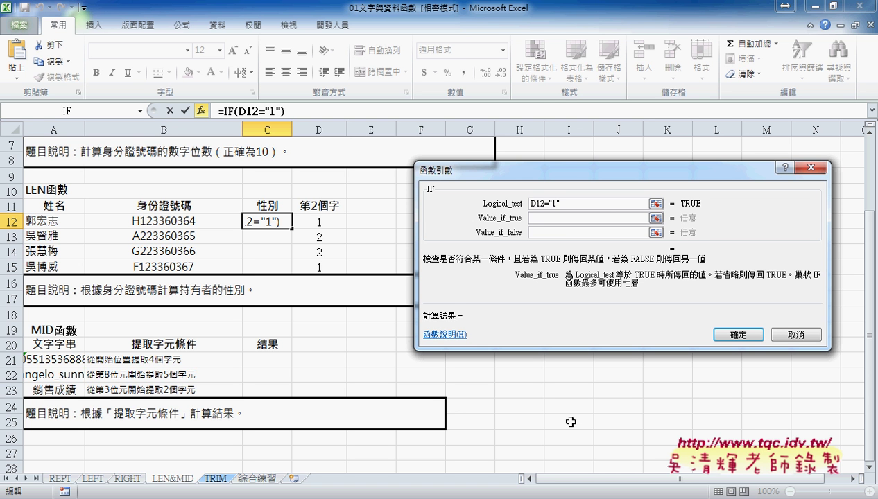
pyautogui.write('南')
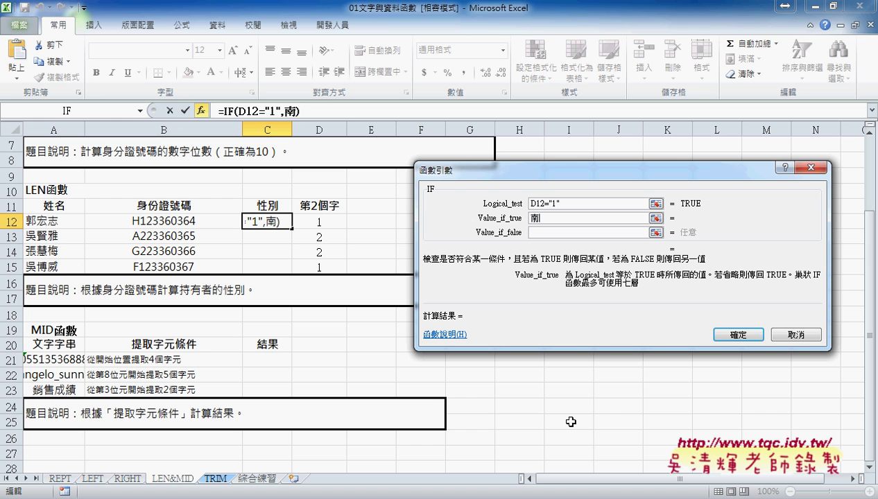
pyautogui.write('男女')
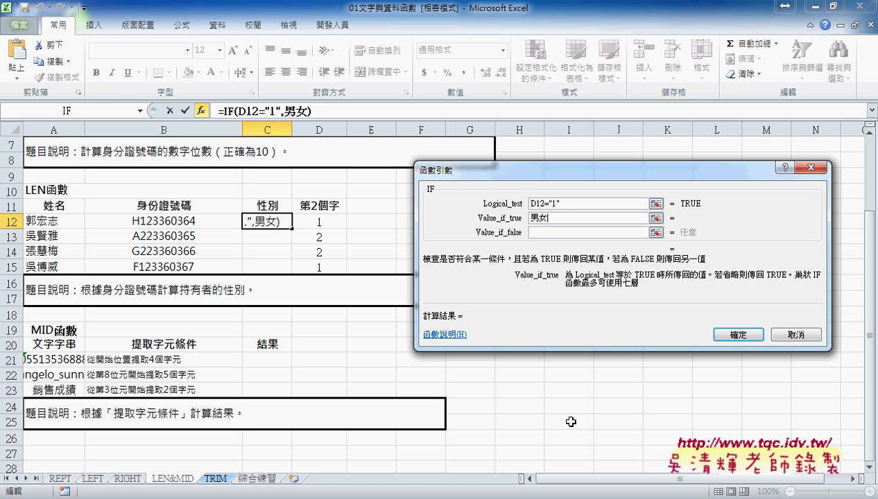
pyautogui.hotkey('shift', 'Left')
pyautogui.press('Delete')
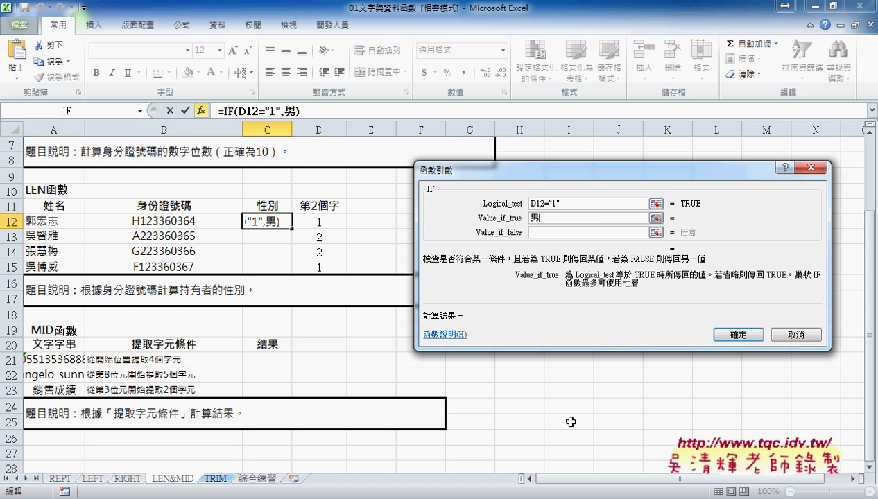
pyautogui.click(556, 233)
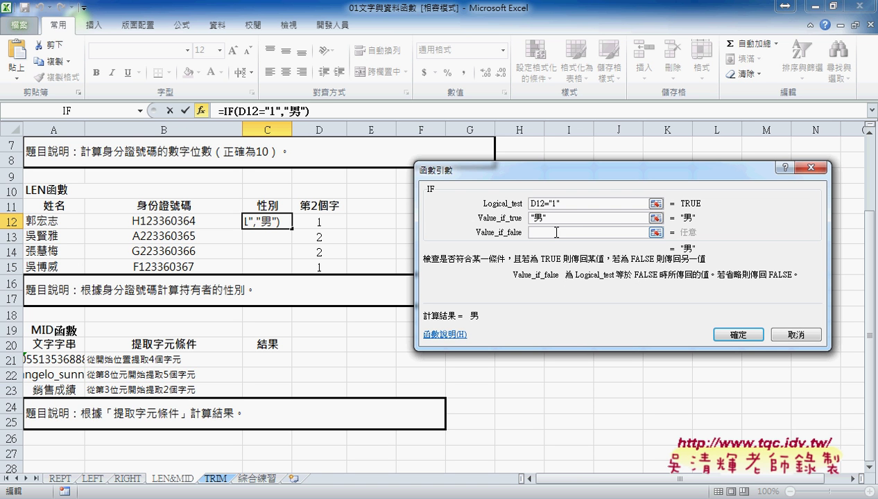
pyautogui.write('女')
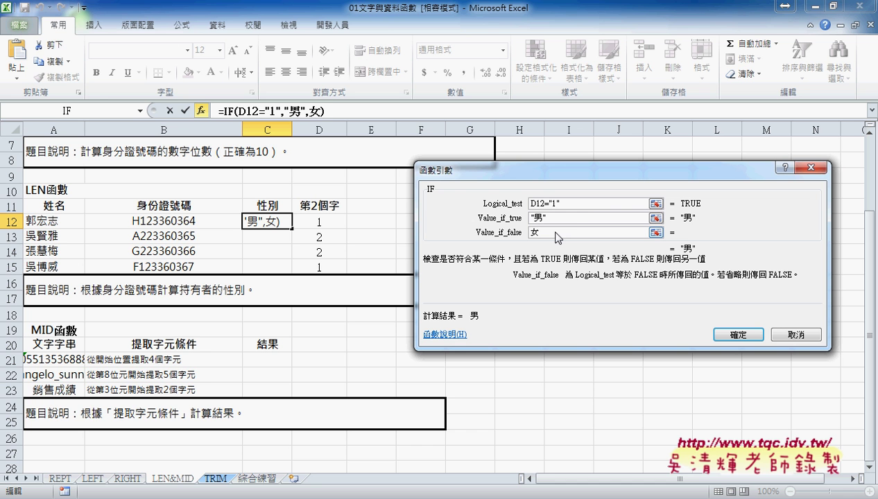
pyautogui.click(581, 216)
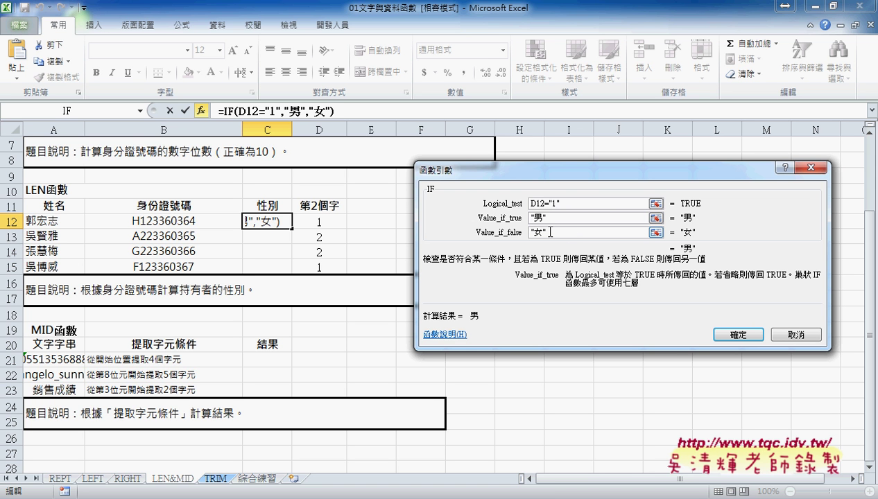
pyautogui.click(550, 233)
pyautogui.click(532, 232)
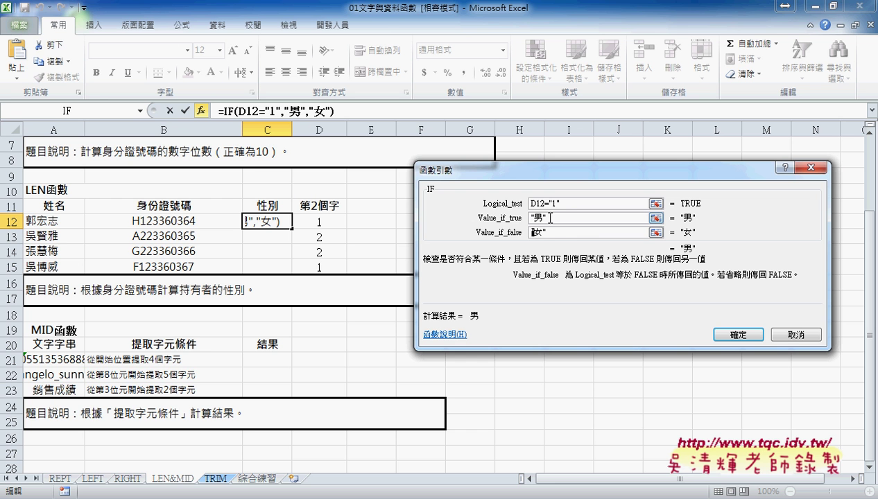
pyautogui.click(563, 218)
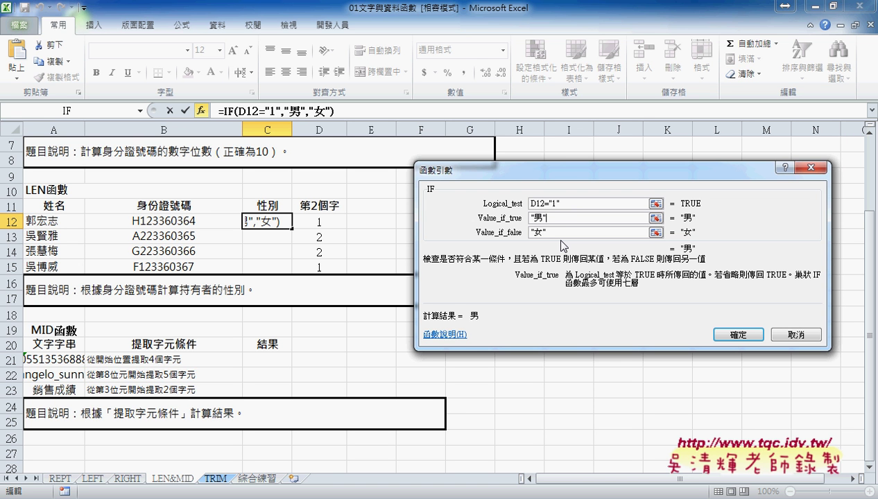
pyautogui.click(738, 336)
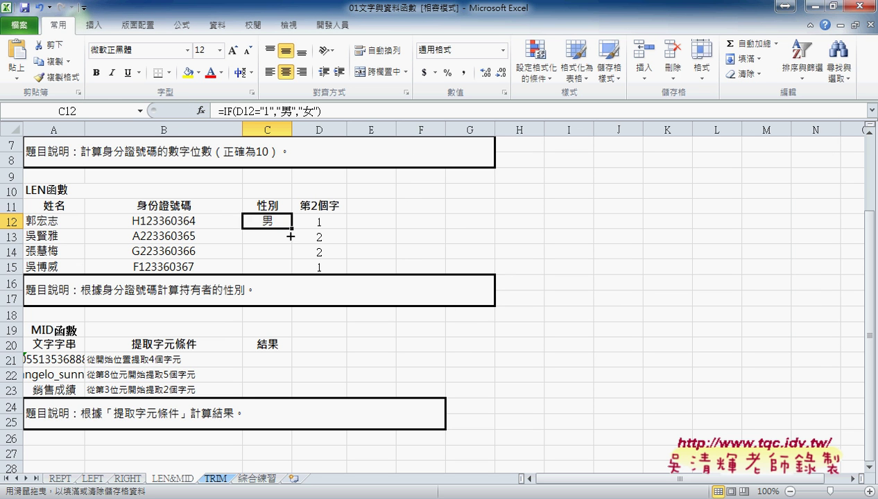
pyautogui.moveTo(291, 236); pyautogui.dragTo(290, 267)
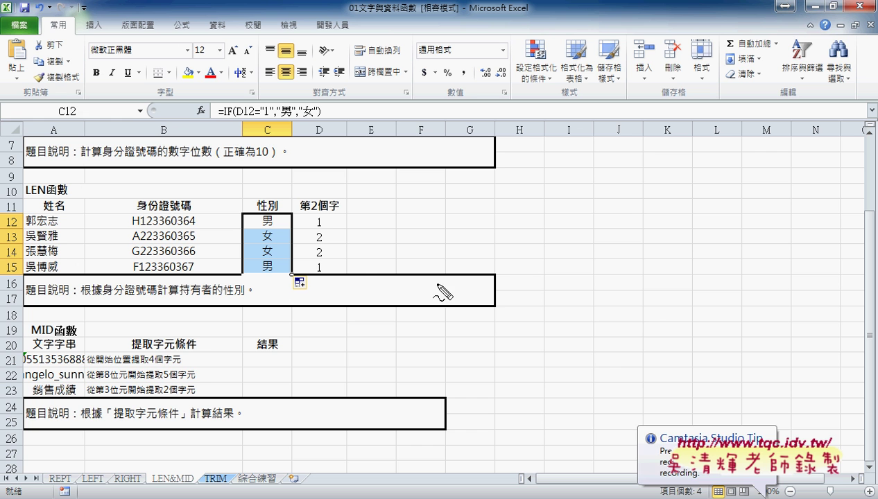
pyautogui.moveTo(328, 232); pyautogui.dragTo(263, 232)
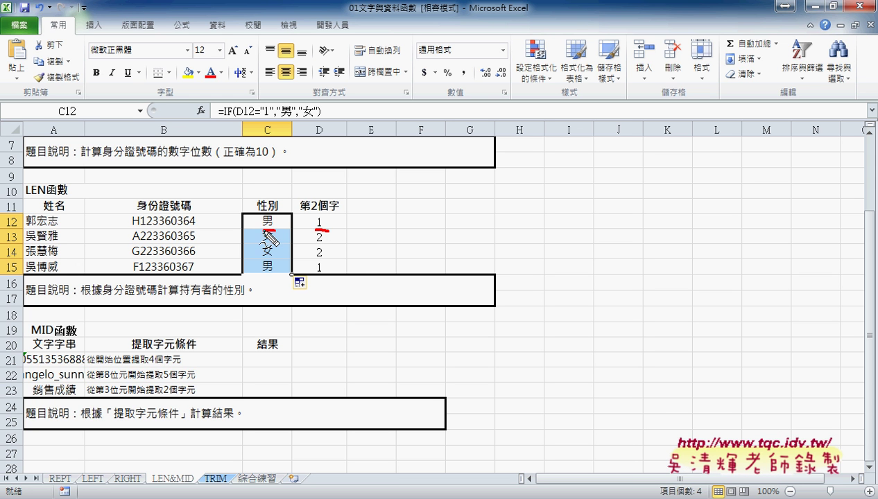
# - Copy the MID(B12,2,1) expression from D12's formula
pyautogui.press('Escape')
pyautogui.click(323, 221)
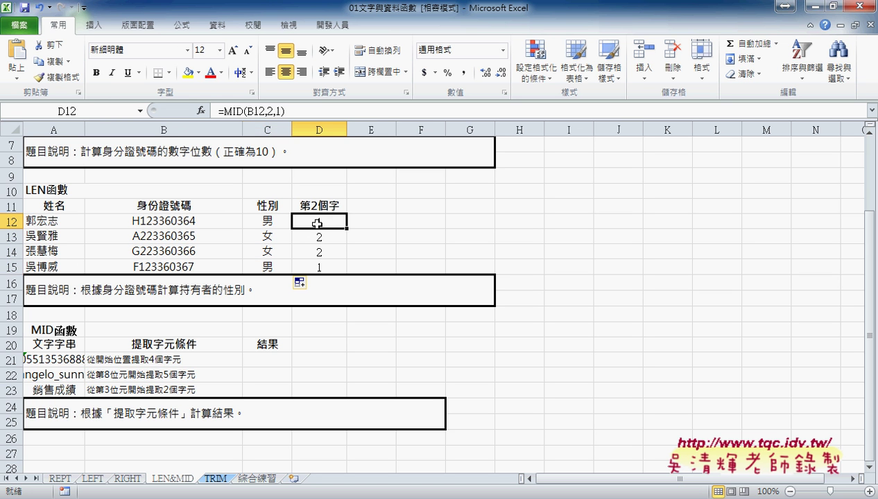
pyautogui.click(265, 220)
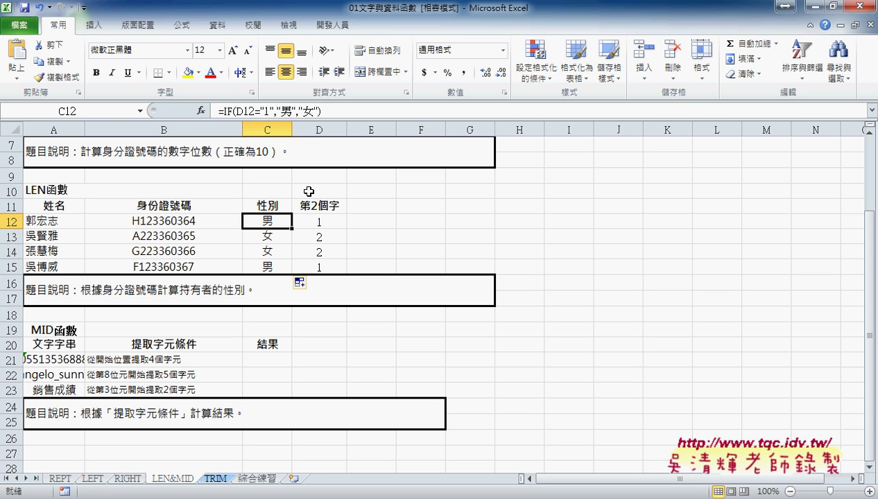
pyautogui.click(319, 220)
pyautogui.moveTo(284, 111); pyautogui.dragTo(227, 111)
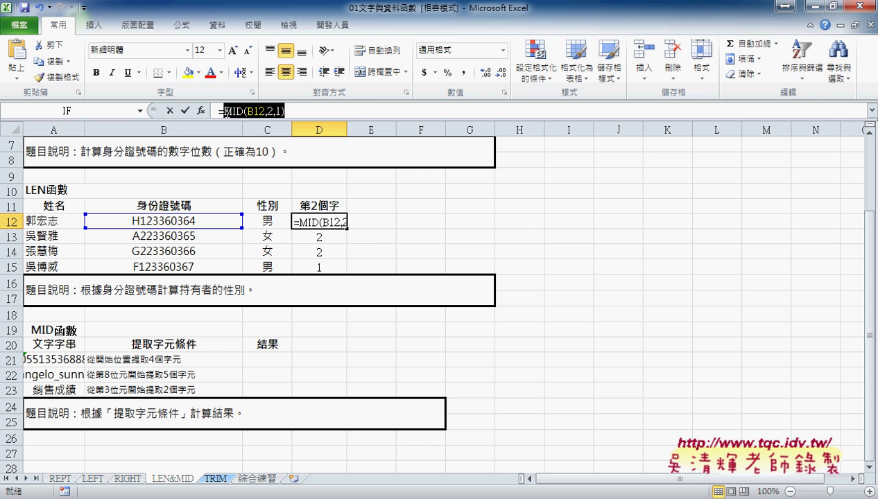
pyautogui.rightClick(241, 111)
pyautogui.click(277, 137)
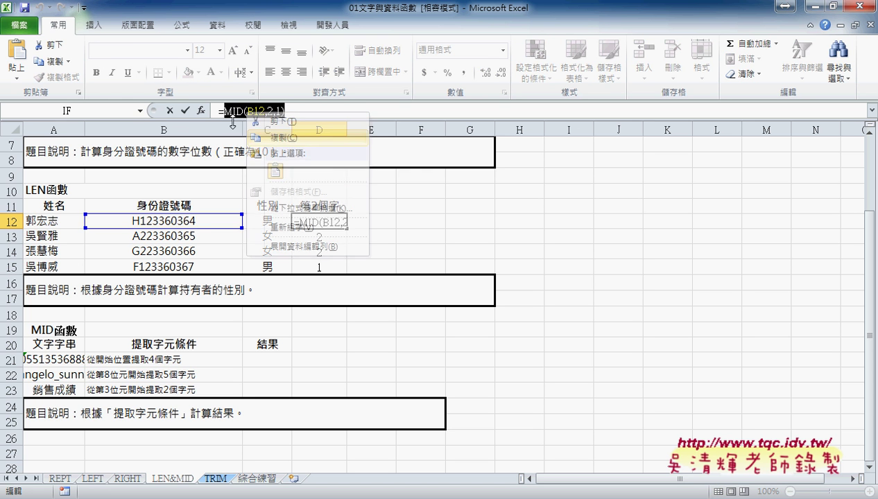
# - Replace D12 in C12's IF formula with MID(B12,2,1) and fill it down to C15
pyautogui.click(183, 111)
pyautogui.click(276, 220)
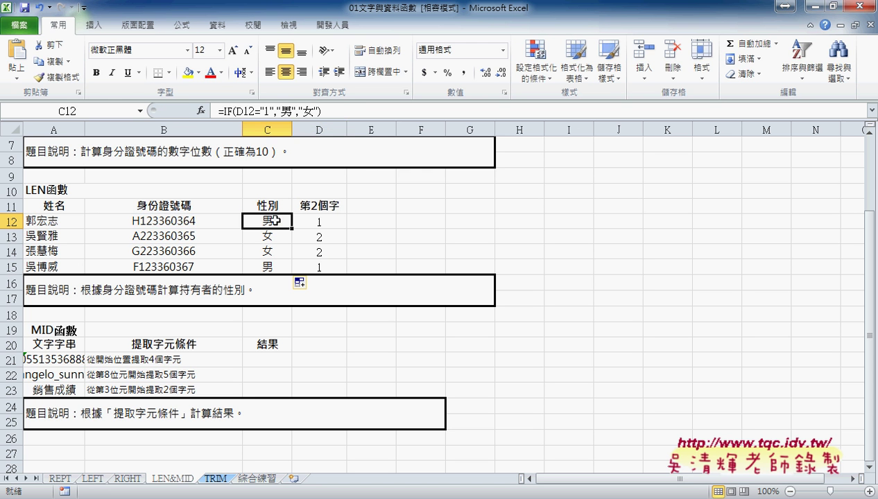
pyautogui.doubleClick(244, 110)
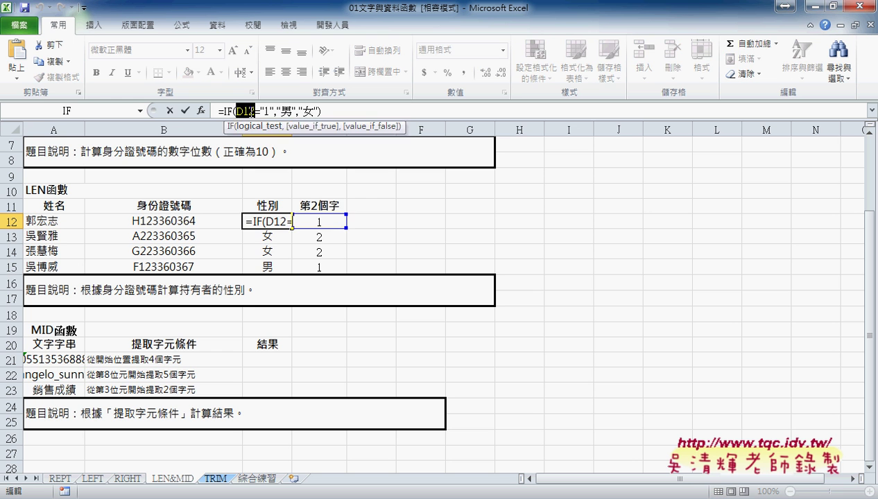
pyautogui.rightClick(244, 111)
pyautogui.click(275, 153)
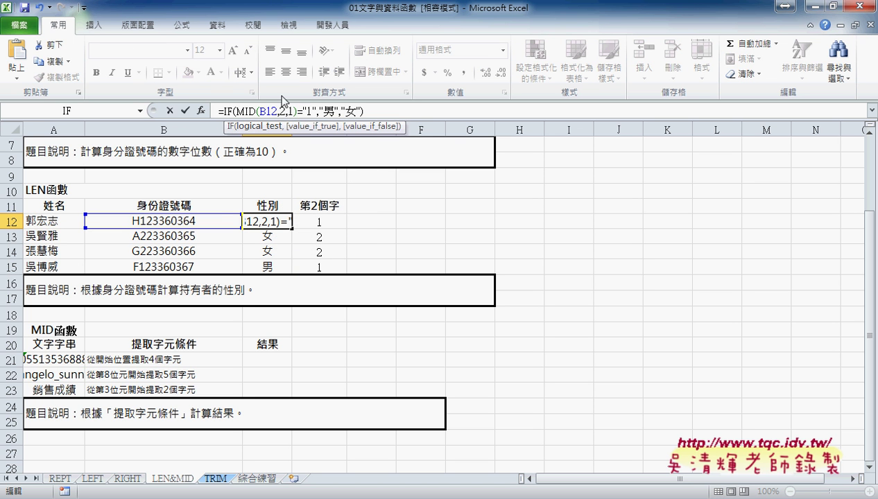
pyautogui.click(185, 110)
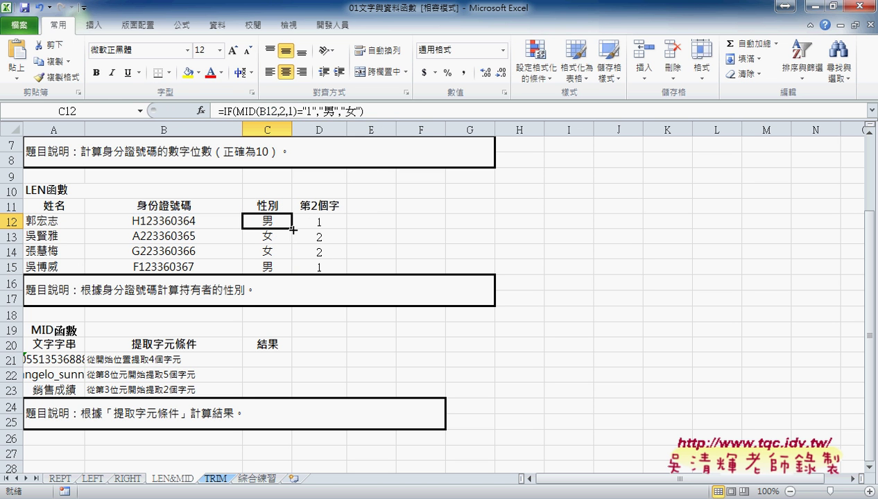
pyautogui.moveTo(293, 230); pyautogui.dragTo(292, 268)
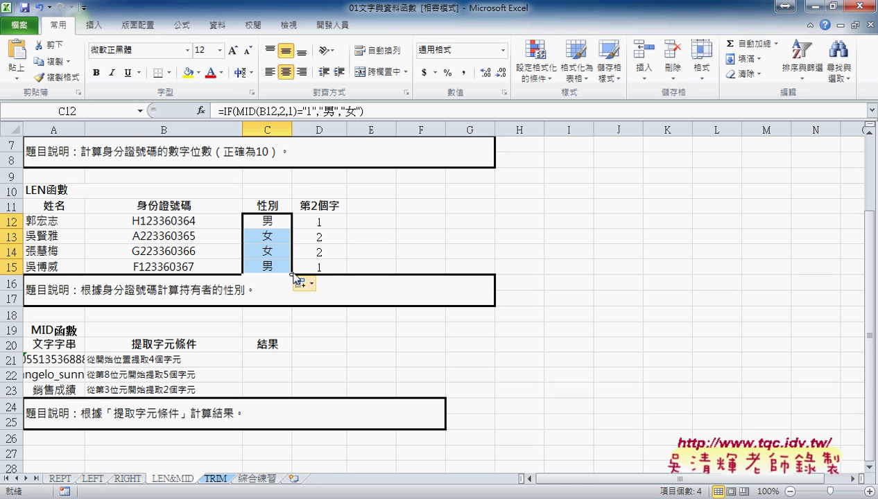
# - Select the 男/女 gender results in C12:C15 to review them
pyautogui.scroll(1, 280, 201)
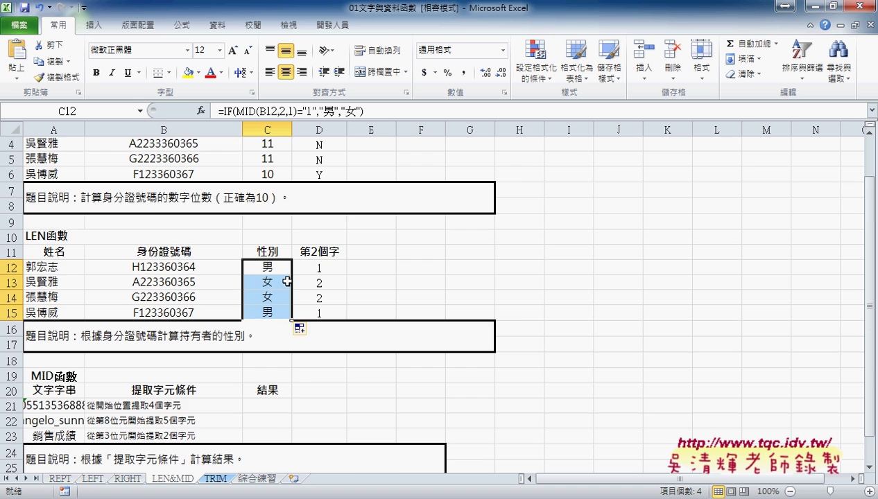
pyautogui.click(335, 251)
pyautogui.scroll(1, 332, 208)
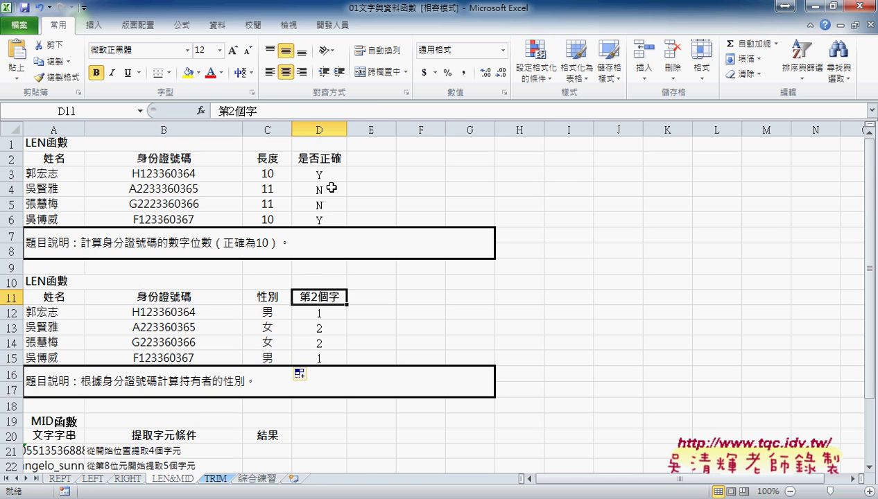
pyautogui.moveTo(329, 175); pyautogui.dragTo(334, 220)
pyautogui.moveTo(266, 313); pyautogui.dragTo(269, 352)
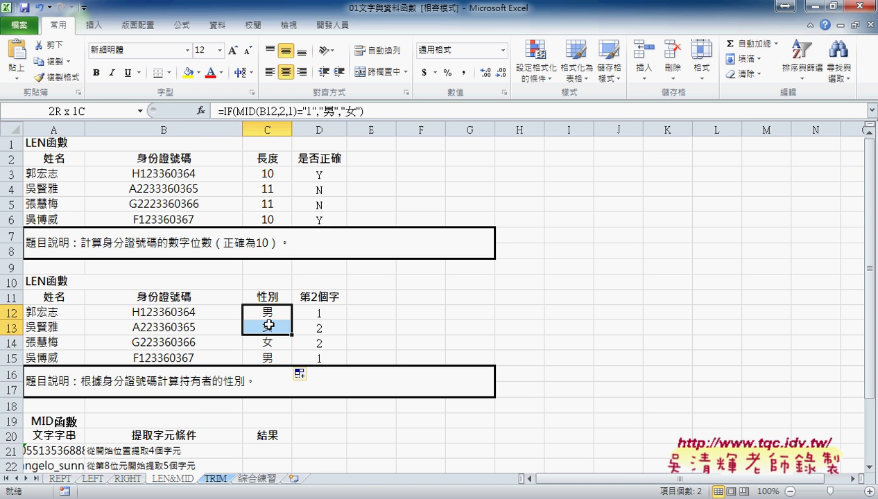
# - Inspect the LEN formula in C3 and the MID formula in D12, then select F12
pyautogui.click(264, 173)
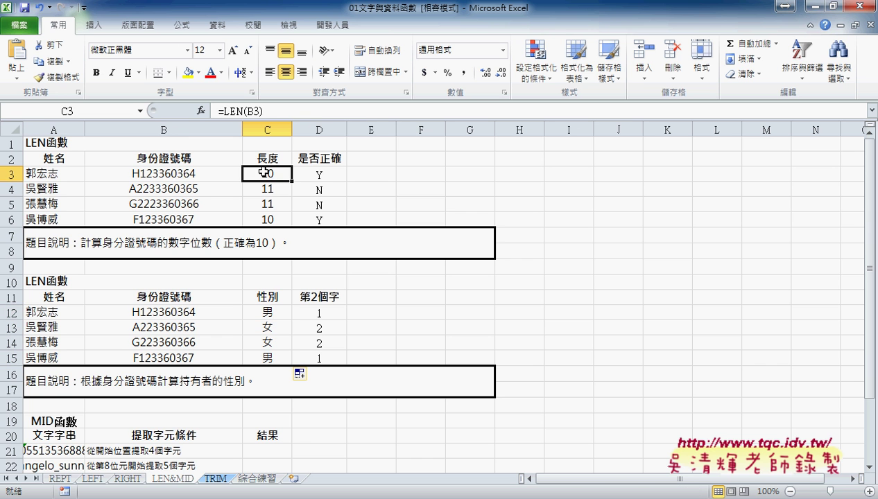
pyautogui.click(334, 311)
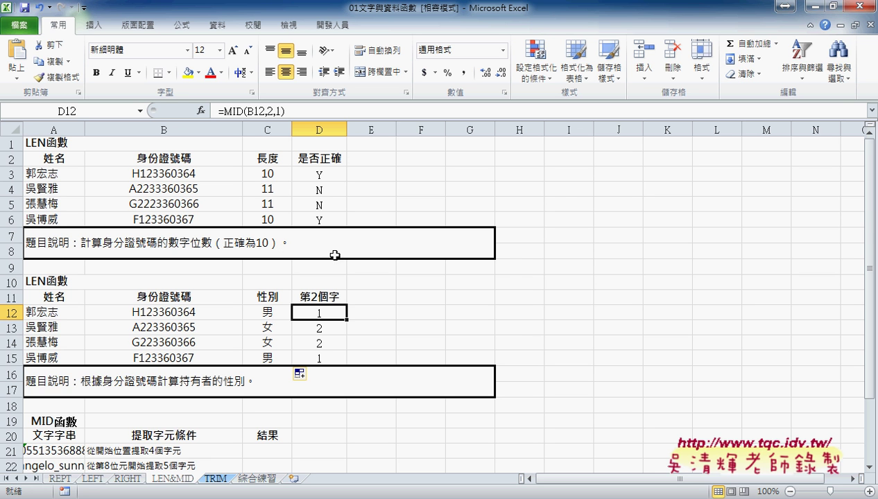
pyautogui.click(416, 306)
# - Open Insert Function for F12, filter to the 文字 (Text) category, and select CHAR
pyautogui.click(202, 111)
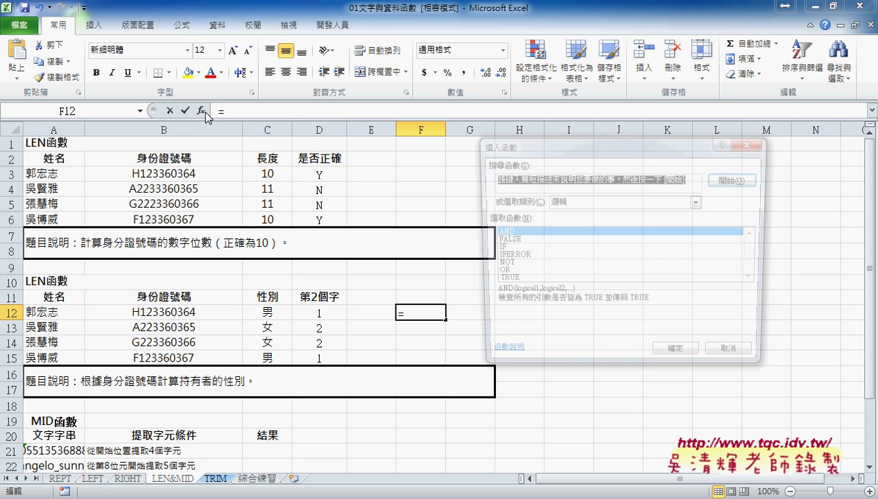
pyautogui.click(586, 201)
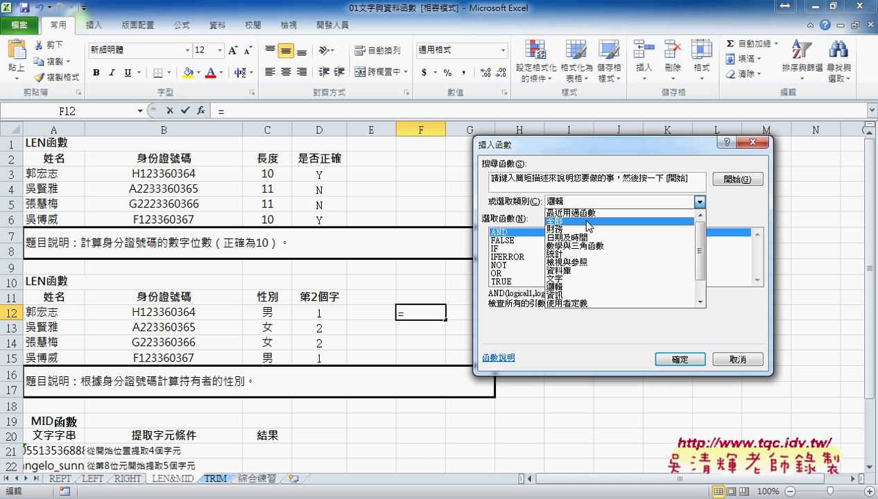
pyautogui.click(573, 272)
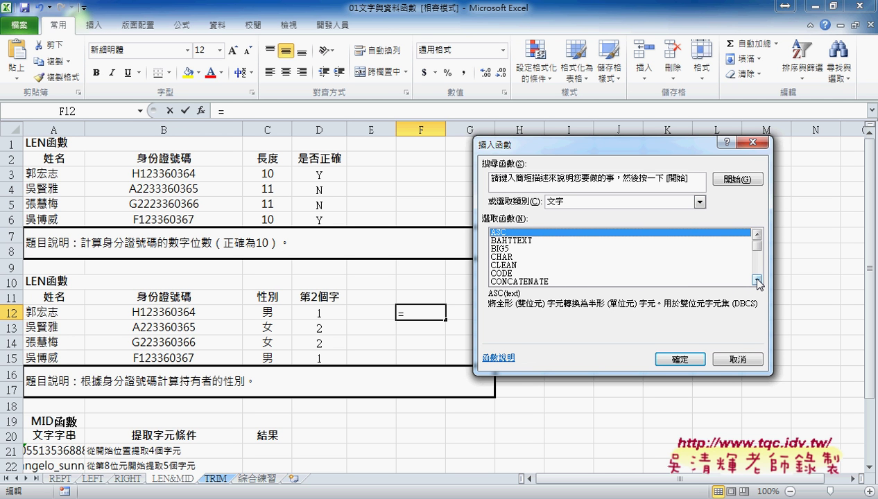
pyautogui.click(514, 256)
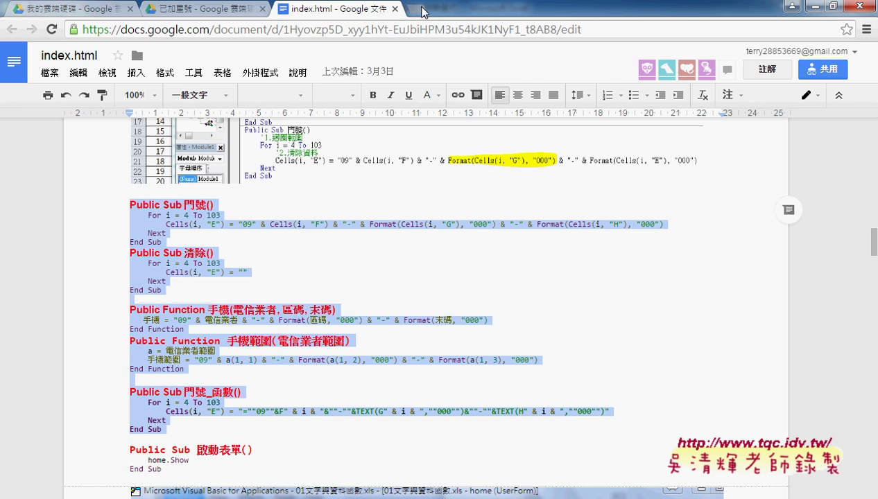
# - Search Google for 'ASCII' in a new Chrome tab, enlarge the ASCII table image, then return to Excel
pyautogui.click(416, 8)
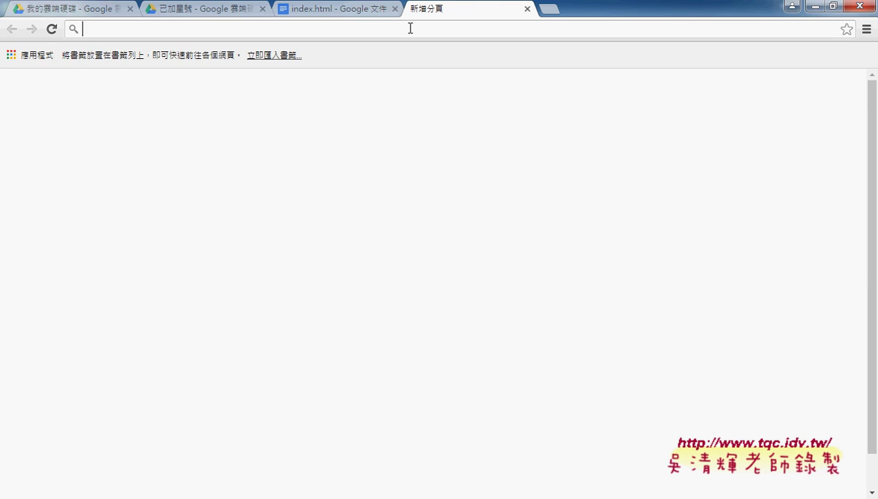
pyautogui.write('AS')
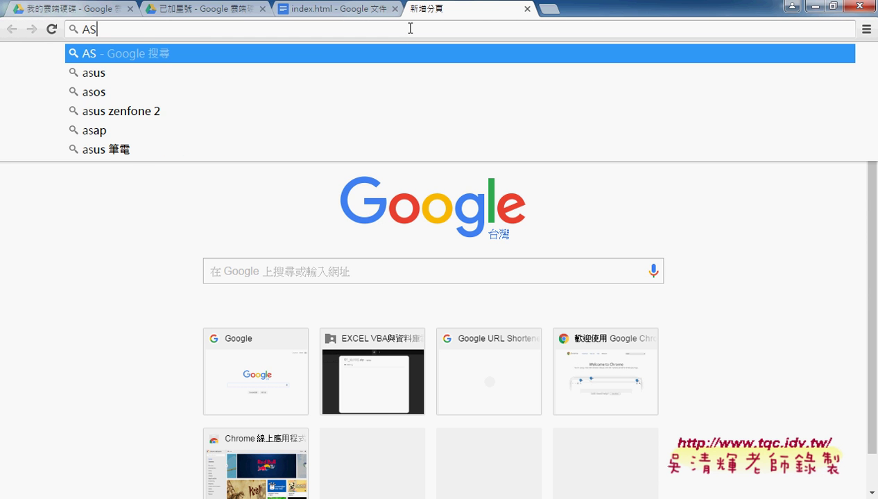
pyautogui.write('C')
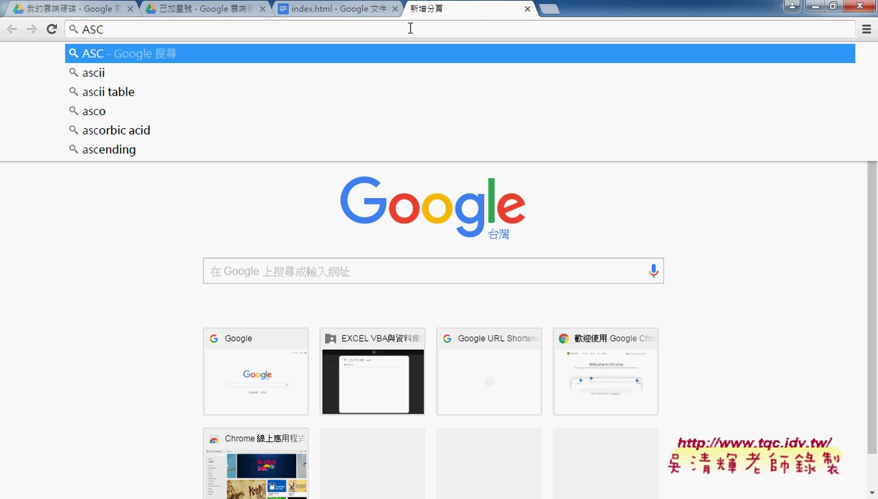
pyautogui.write('II')
pyautogui.press('Return')
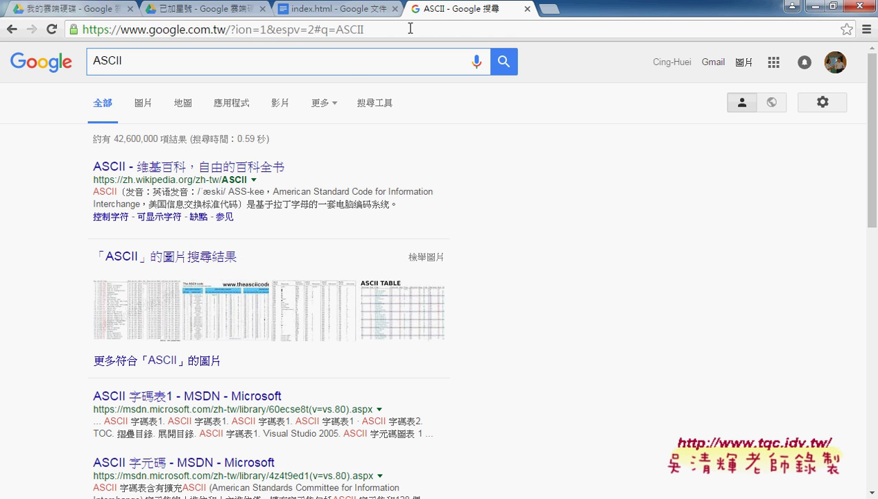
pyautogui.click(145, 312)
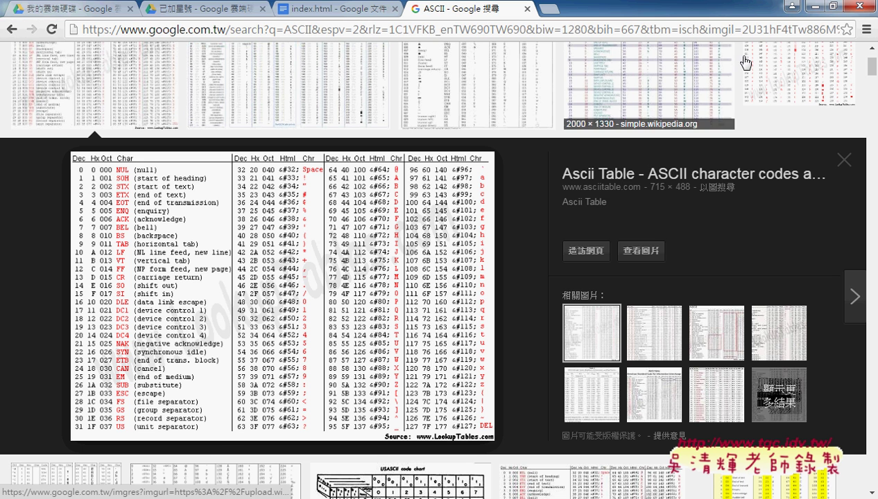
pyautogui.click(794, 7)
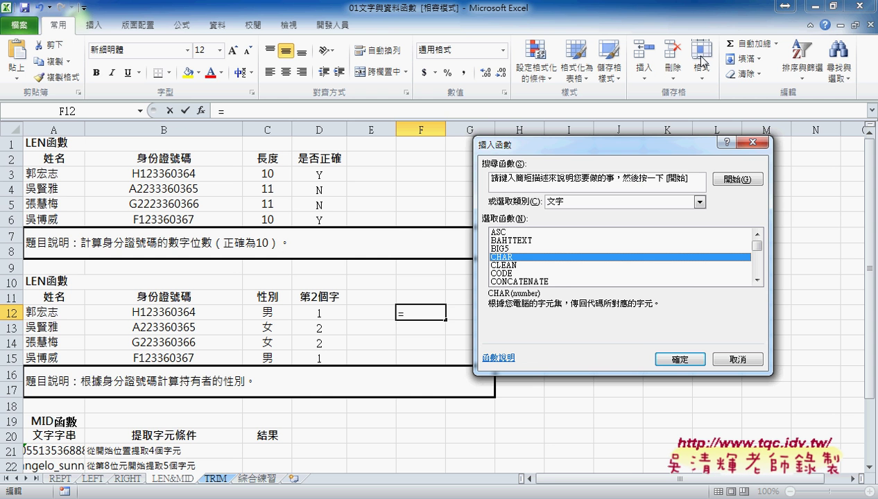
# - Try CHAR with Number 65 in F12, see it return A, then cancel the formula
pyautogui.click(676, 361)
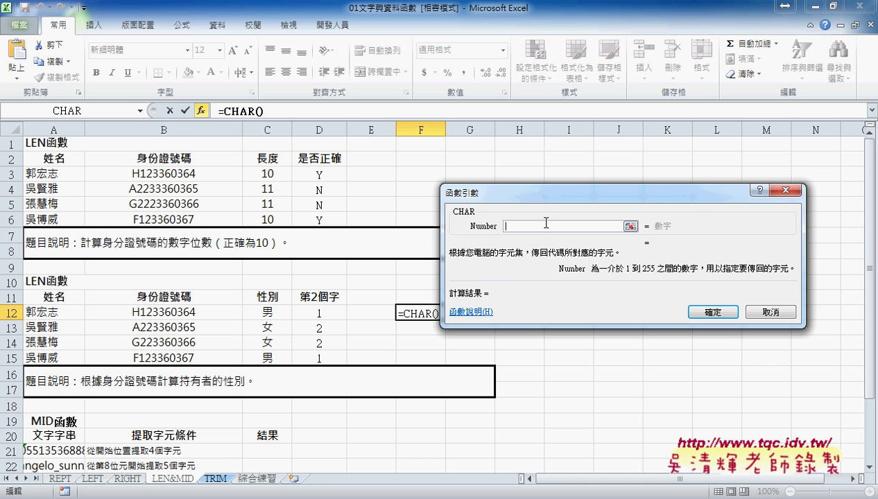
pyautogui.write('65')
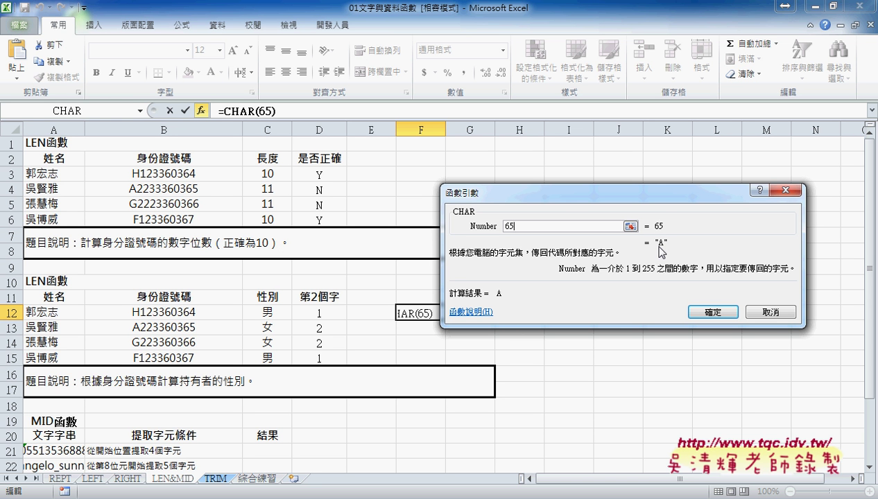
pyautogui.click(771, 313)
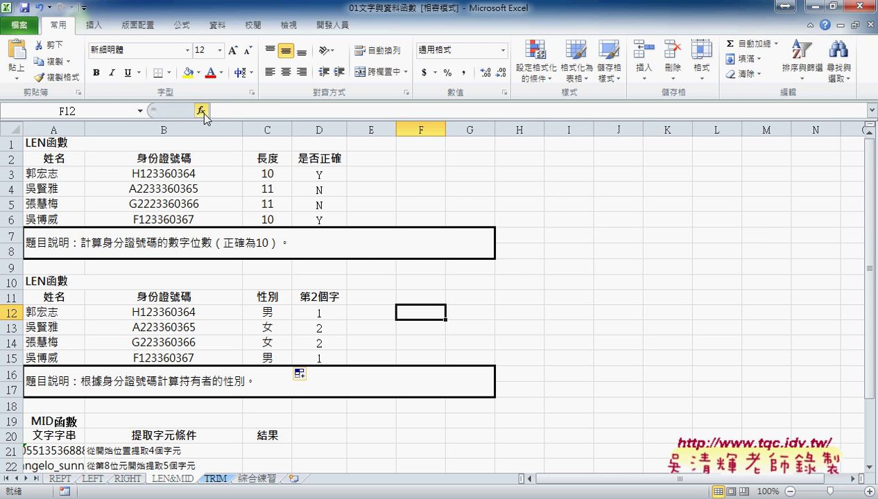
pyautogui.click(201, 111)
pyautogui.click(514, 248)
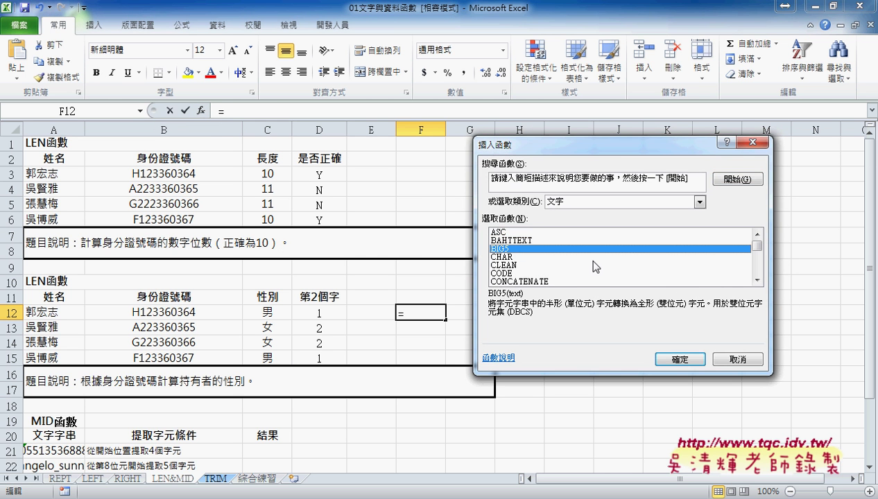
pyautogui.click(757, 279)
pyautogui.click(758, 280)
pyautogui.click(757, 279)
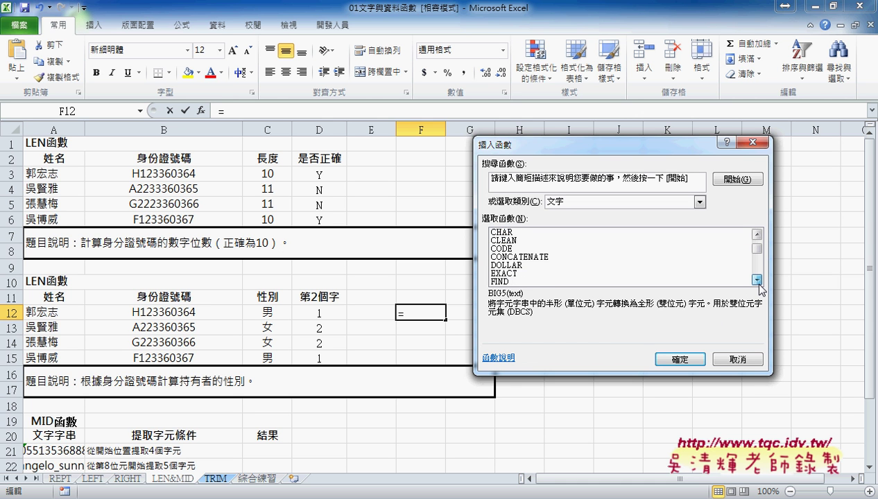
pyautogui.click(757, 279)
pyautogui.click(758, 280)
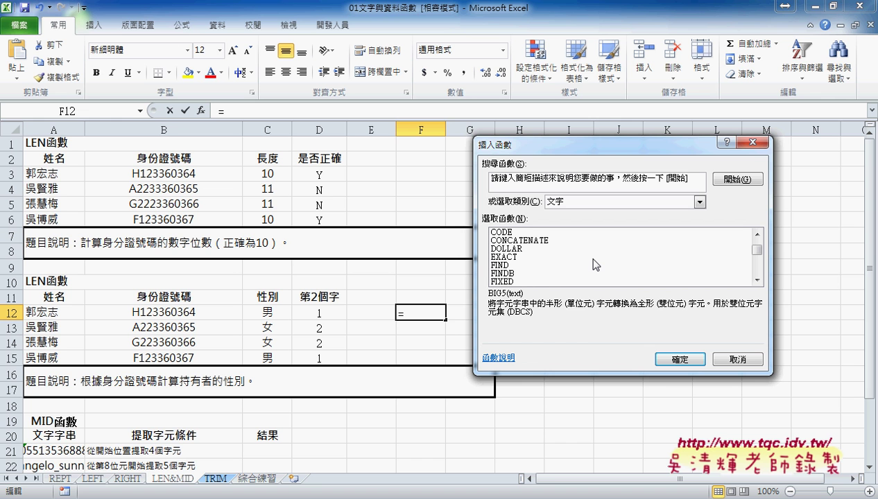
pyautogui.click(506, 265)
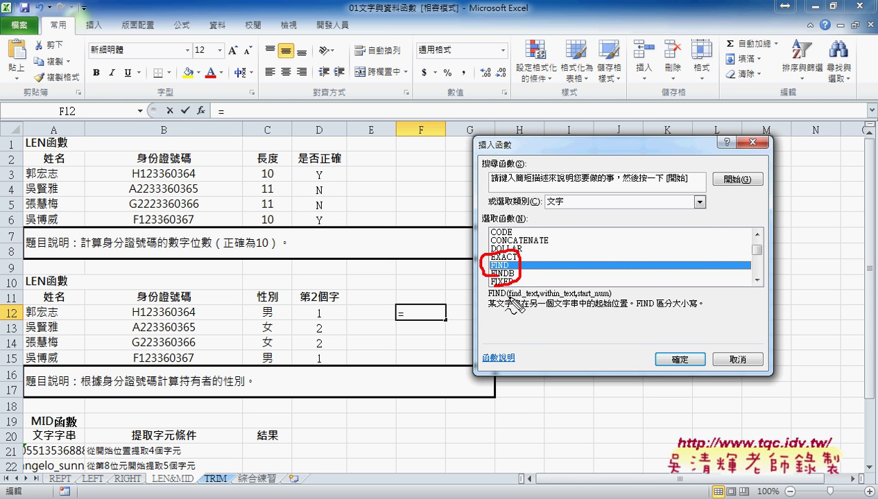
pyautogui.press('Escape')
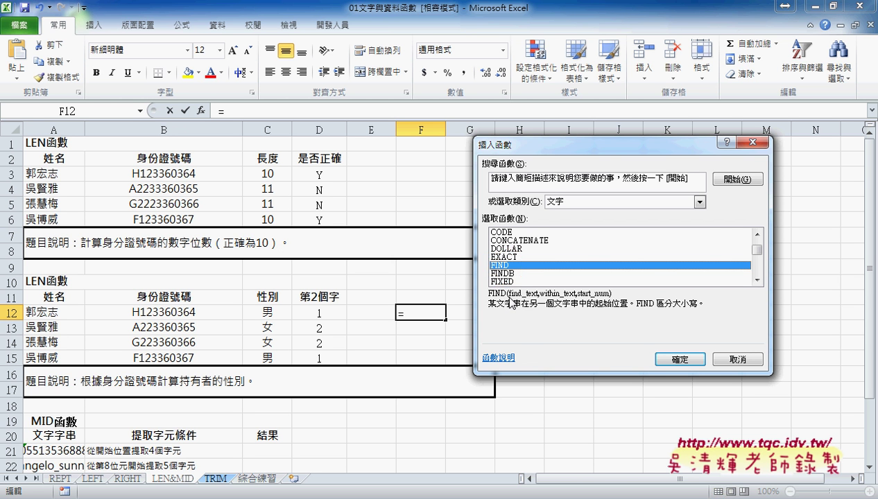
pyautogui.click(757, 280)
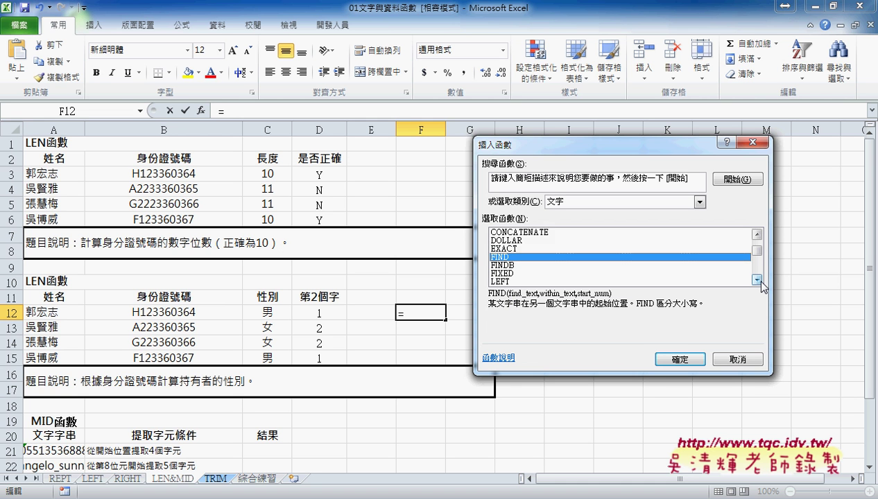
pyautogui.click(758, 280)
pyautogui.click(758, 280)
pyautogui.click(757, 279)
pyautogui.click(758, 279)
pyautogui.click(757, 279)
pyautogui.click(757, 280)
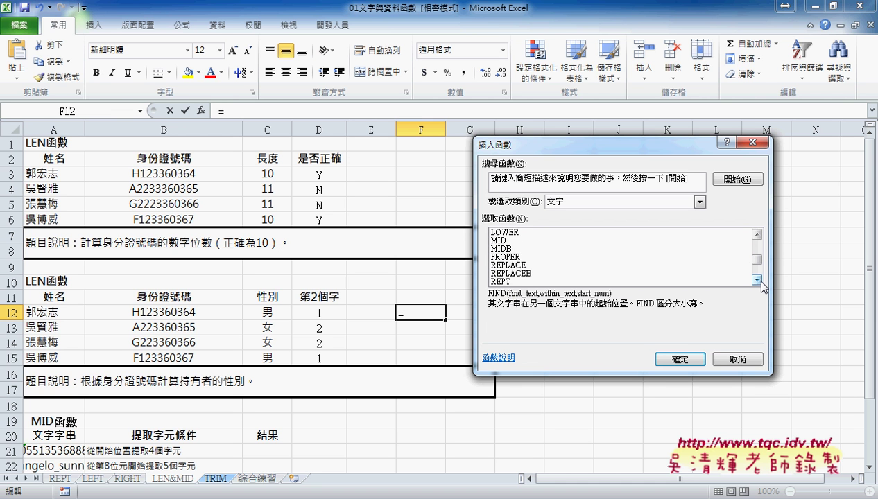
pyautogui.click(757, 279)
pyautogui.click(757, 279)
pyautogui.click(757, 280)
pyautogui.click(757, 279)
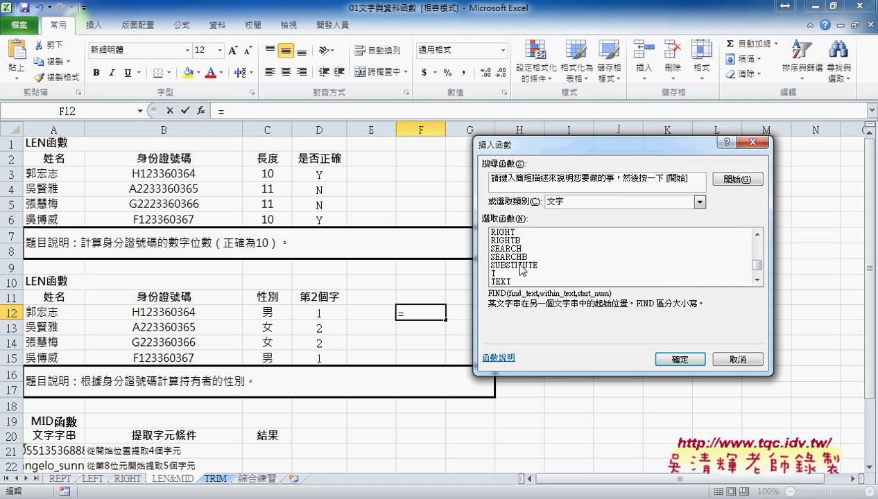
pyautogui.click(517, 265)
pyautogui.click(757, 279)
pyautogui.click(757, 279)
pyautogui.click(757, 280)
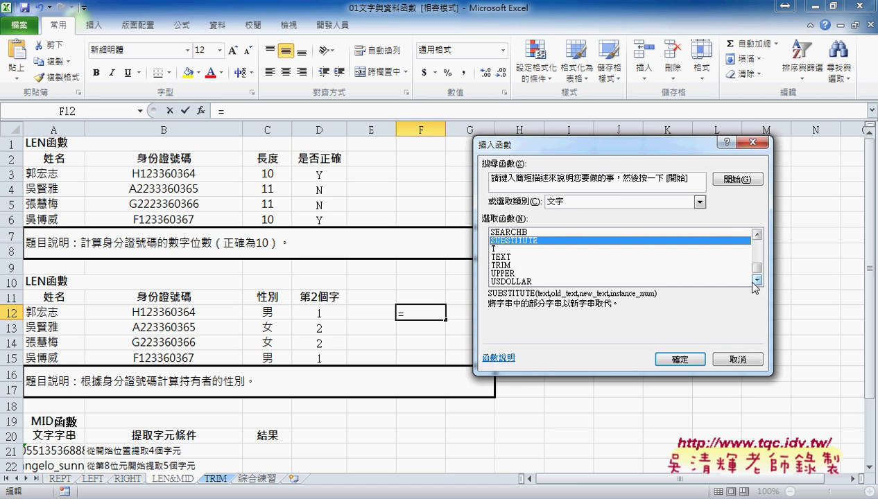
pyautogui.click(510, 258)
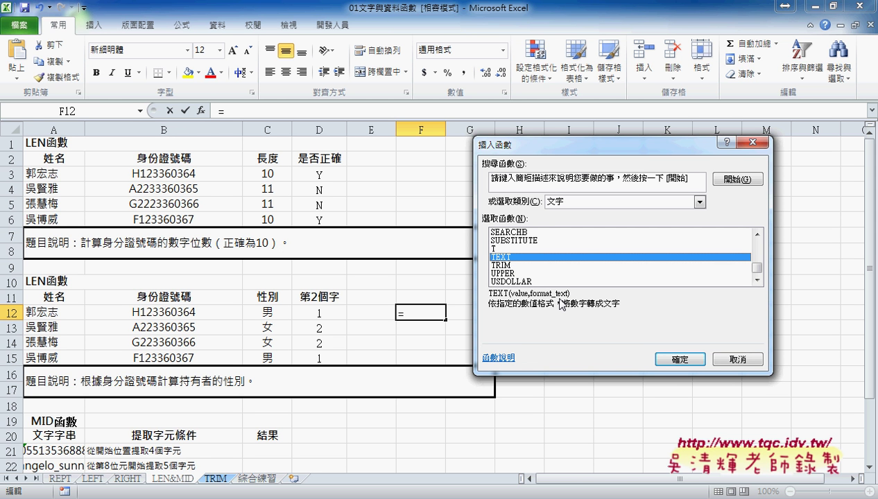
pyautogui.click(757, 281)
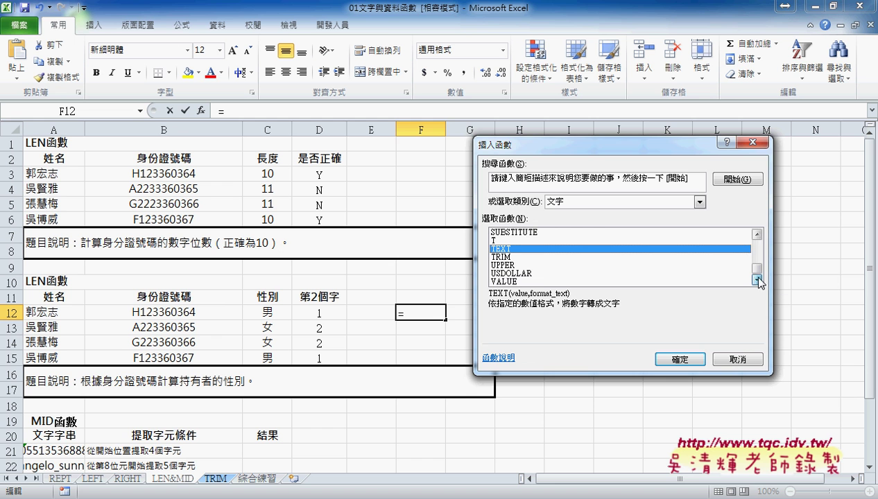
pyautogui.click(742, 360)
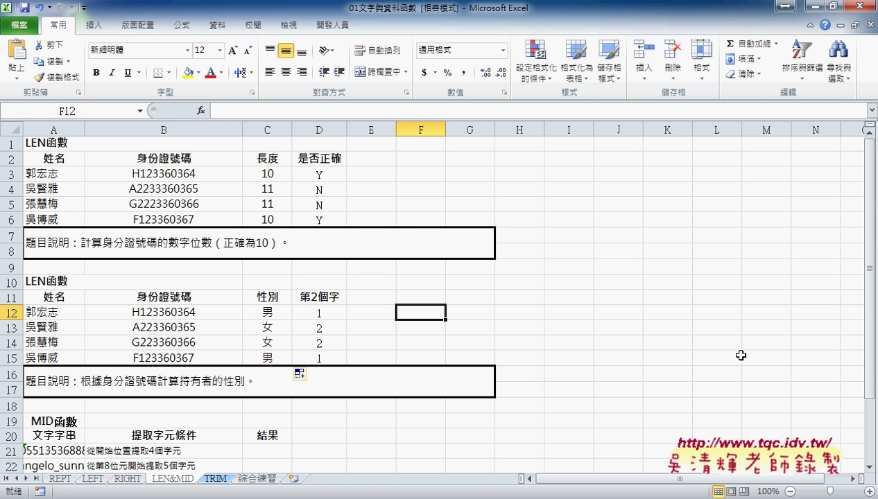
# - Switch to the 綜合練習 sheet with the phone-number exercise table
pyautogui.click(255, 478)
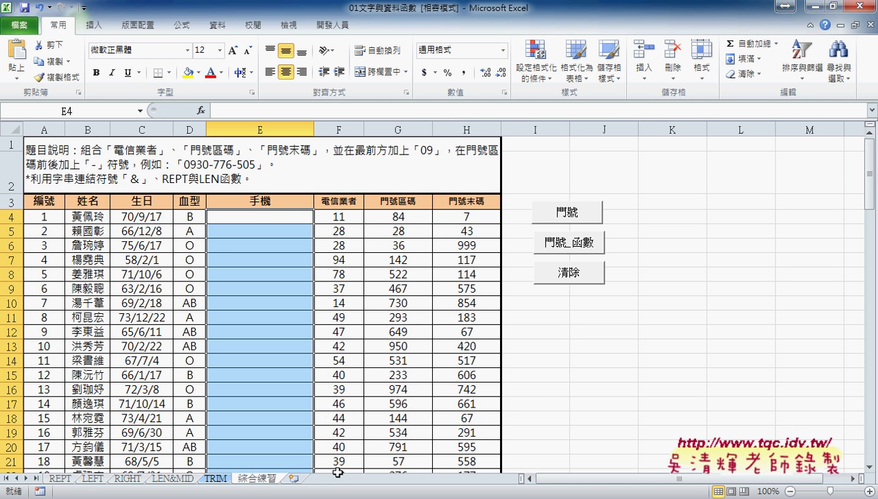